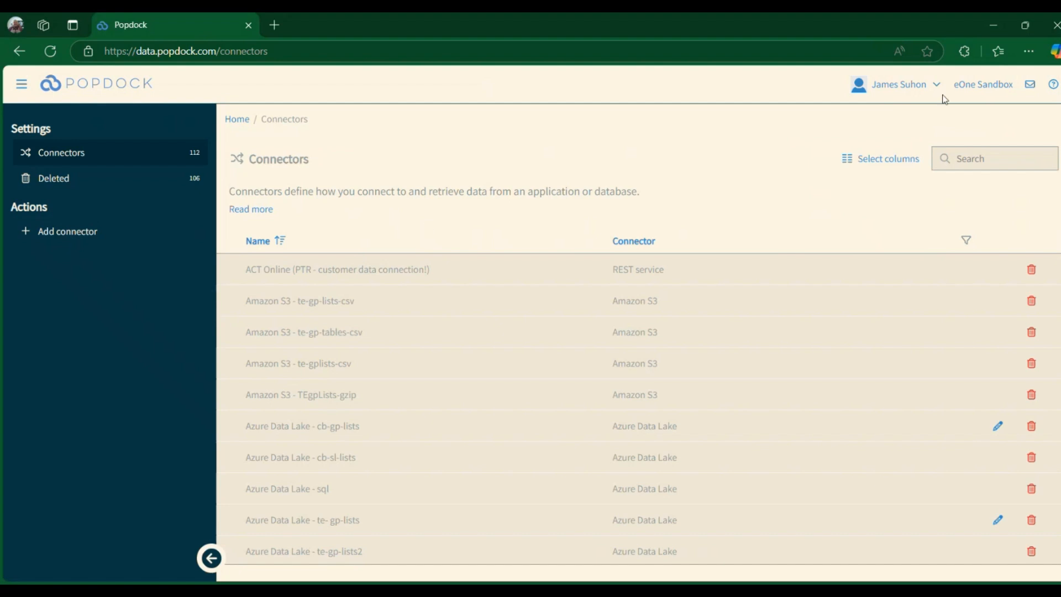
- Open the Dynamics 365 Business Central Sandbox 2.0 connector for editing
{"action": "scroll", "coordinate": [593, 307], "scroll_direction": "down", "scroll_amount": 5}
{"action": "scroll", "coordinate": [593, 307], "scroll_direction": "down", "scroll_amount": 2}
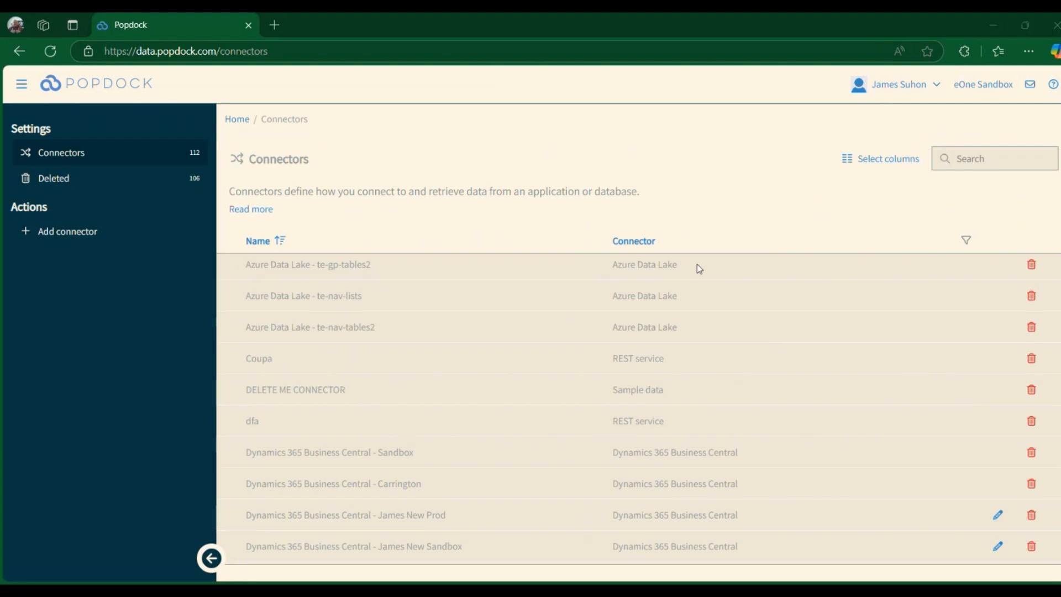
{"action": "scroll", "coordinate": [517, 376], "scroll_direction": "down", "scroll_amount": 3}
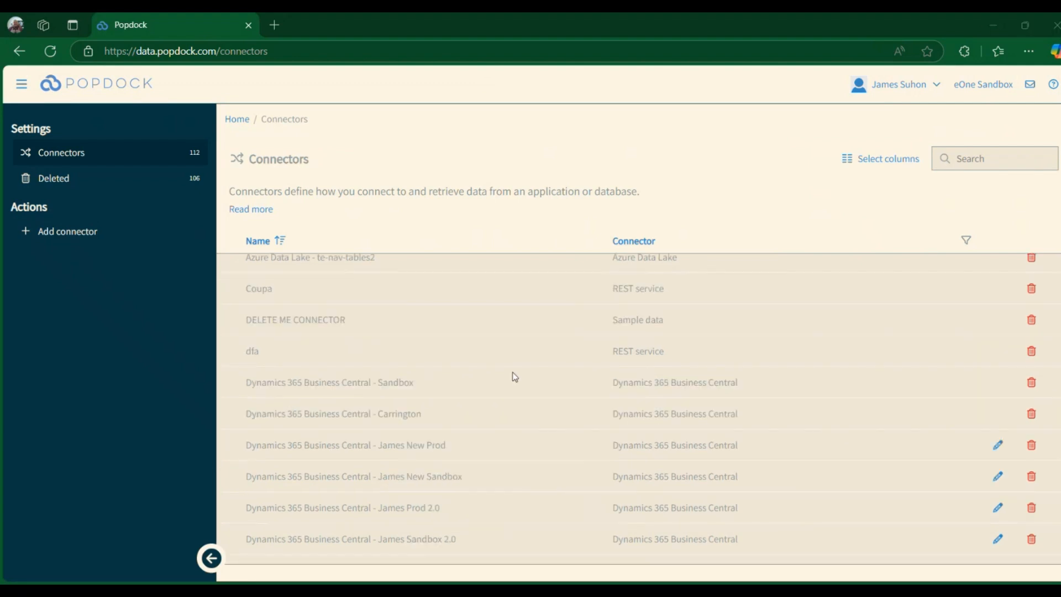
{"action": "left_click", "coordinate": [998, 469]}
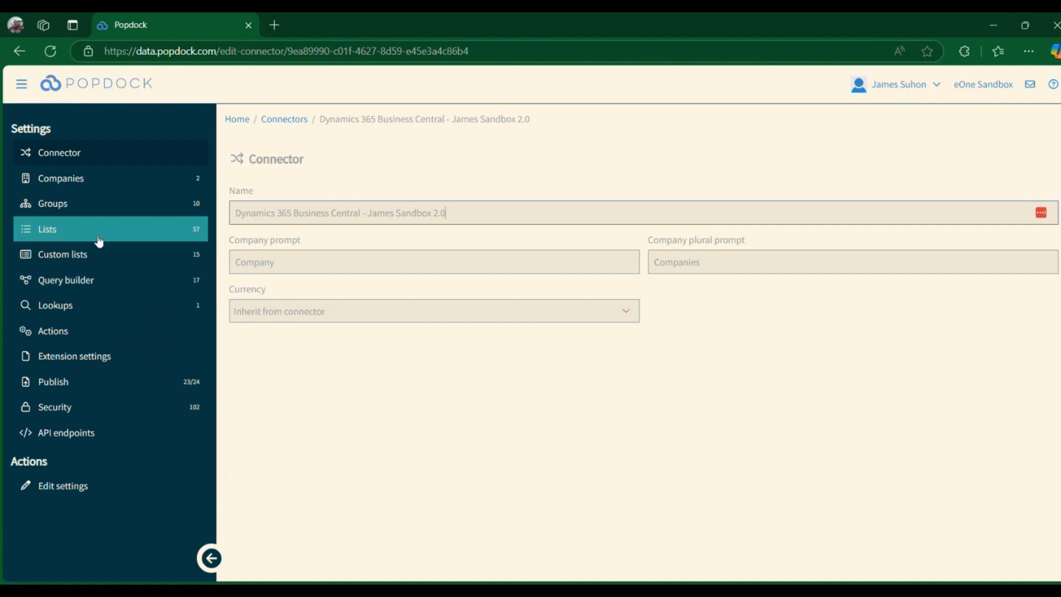
- Examine the connector's available lists and its custom lists
{"action": "left_click", "coordinate": [59, 233]}
{"action": "scroll", "coordinate": [541, 270], "scroll_direction": "down", "scroll_amount": 20}
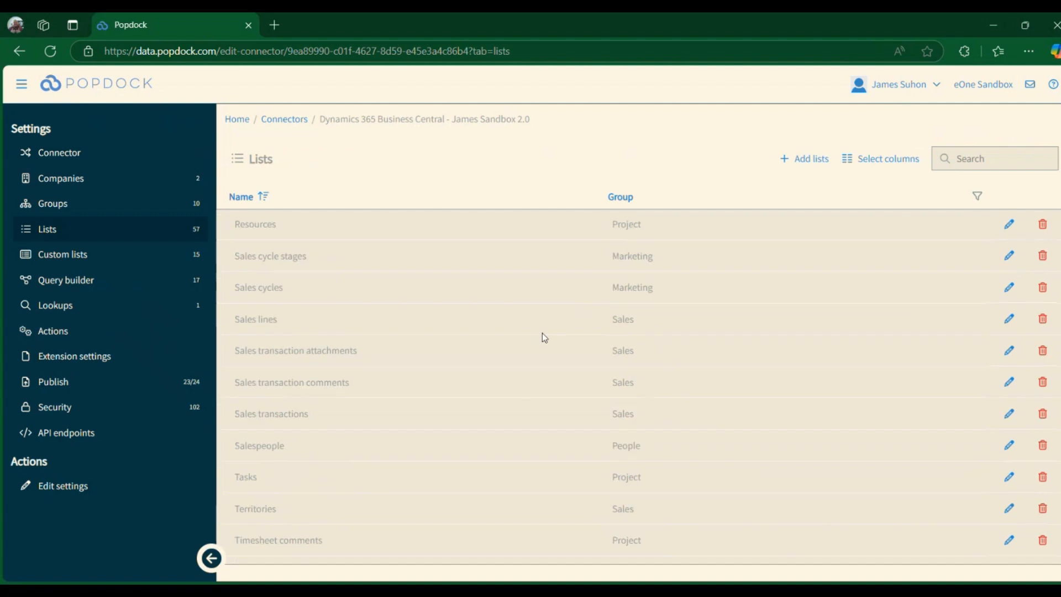
{"action": "scroll", "coordinate": [537, 349], "scroll_direction": "up", "scroll_amount": 20}
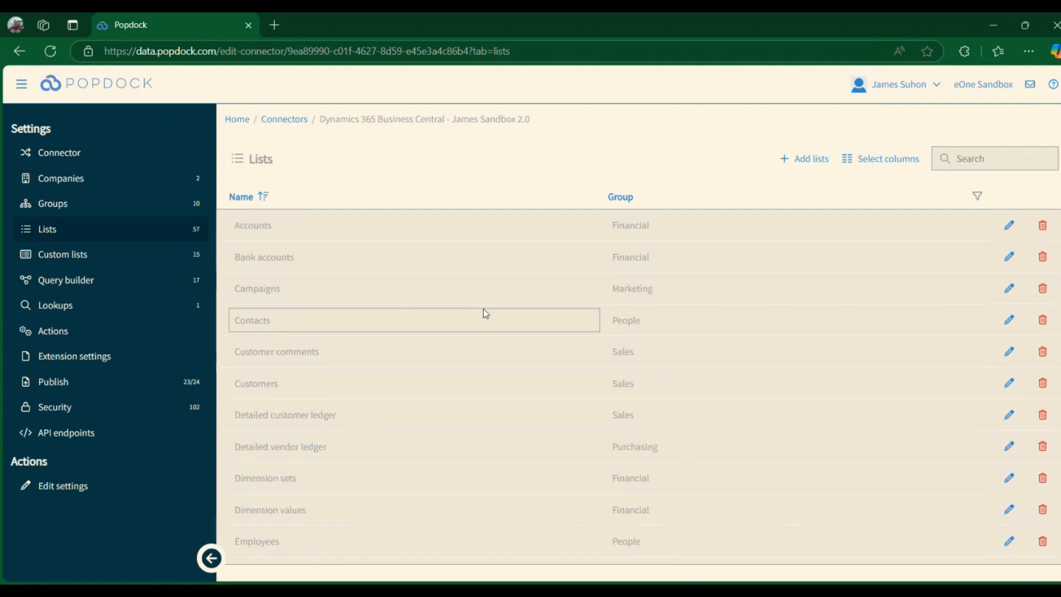
{"action": "left_click", "coordinate": [140, 257]}
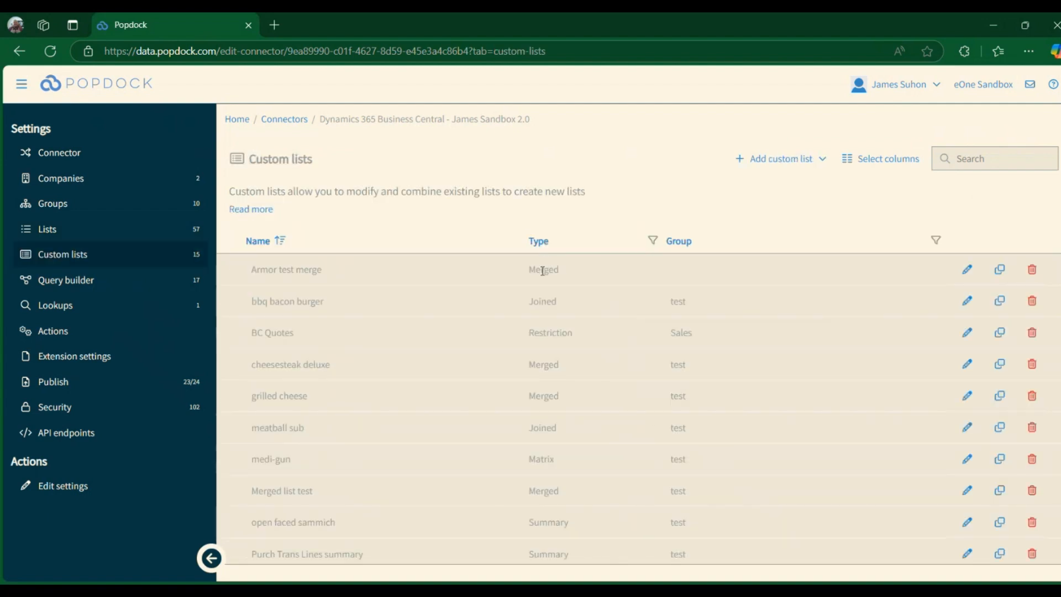
{"action": "scroll", "coordinate": [542, 271], "scroll_direction": "down", "scroll_amount": 5}
{"action": "scroll", "coordinate": [534, 288], "scroll_direction": "up", "scroll_amount": 5}
- Add a query builder list in the Financial group, named "test qb list" followed by the owner's first name
{"action": "left_click", "coordinate": [118, 292]}
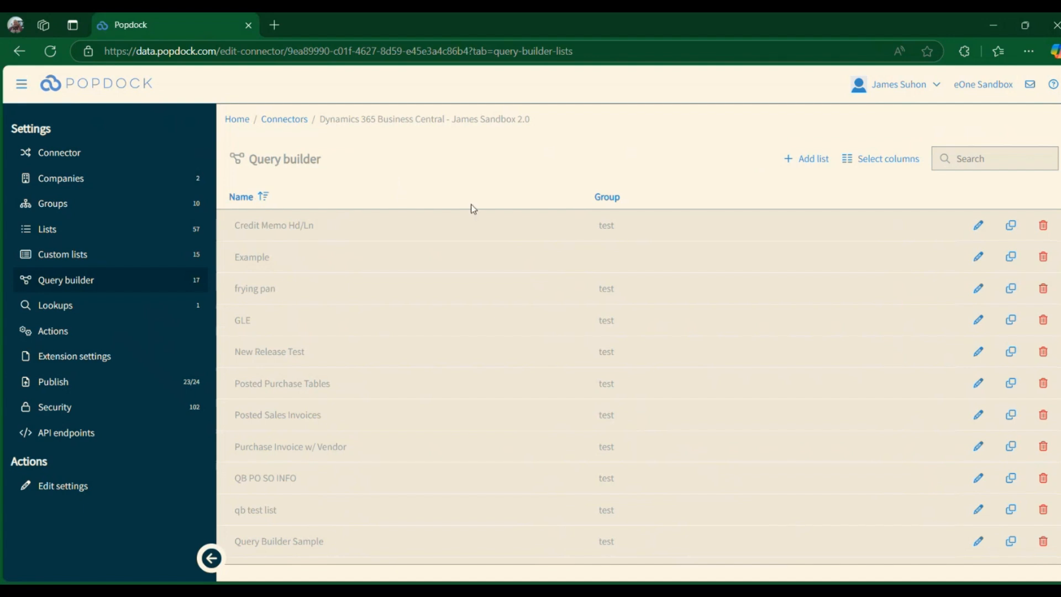
{"action": "scroll", "coordinate": [587, 343], "scroll_direction": "down", "scroll_amount": 3}
{"action": "scroll", "coordinate": [549, 425], "scroll_direction": "up", "scroll_amount": 3}
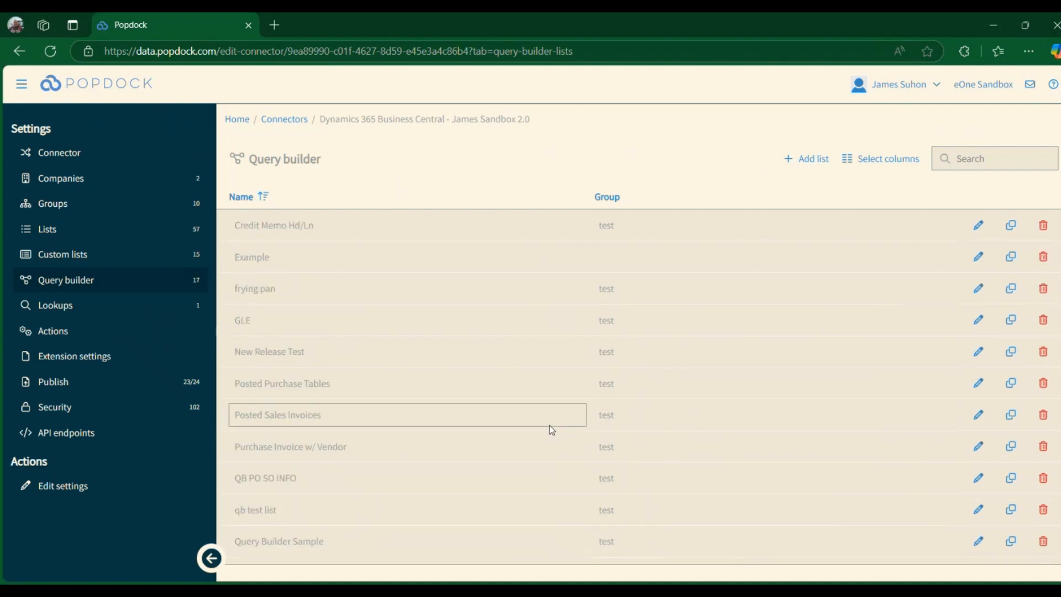
{"action": "left_click", "coordinate": [808, 158]}
{"action": "left_click", "coordinate": [405, 271]}
{"action": "type", "text": "test"}
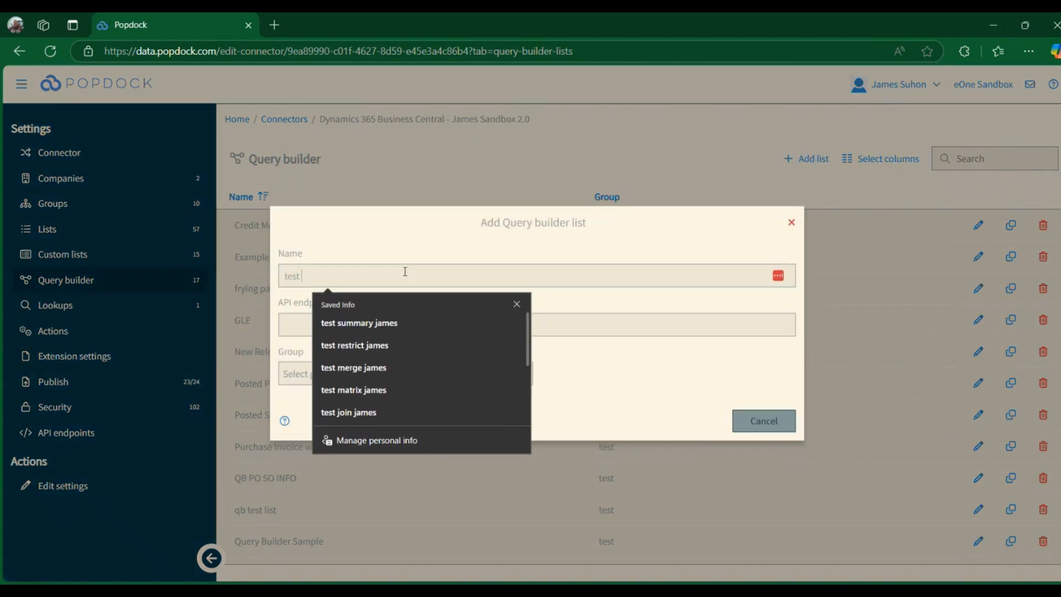
{"action": "type", "text": " qb list james"}
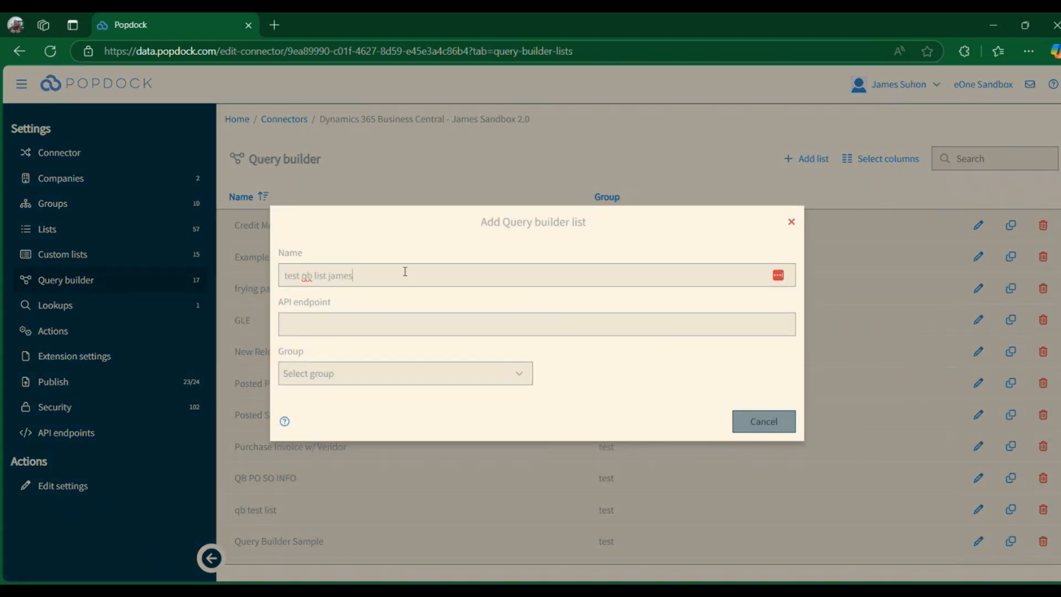
{"action": "key", "text": "Tab"}
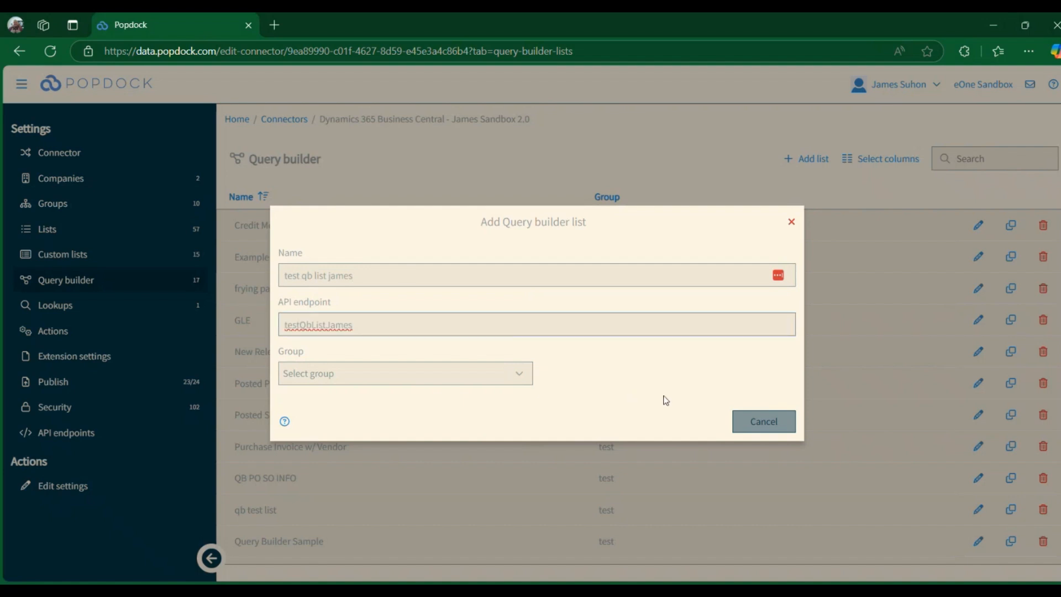
{"action": "left_click", "coordinate": [447, 377]}
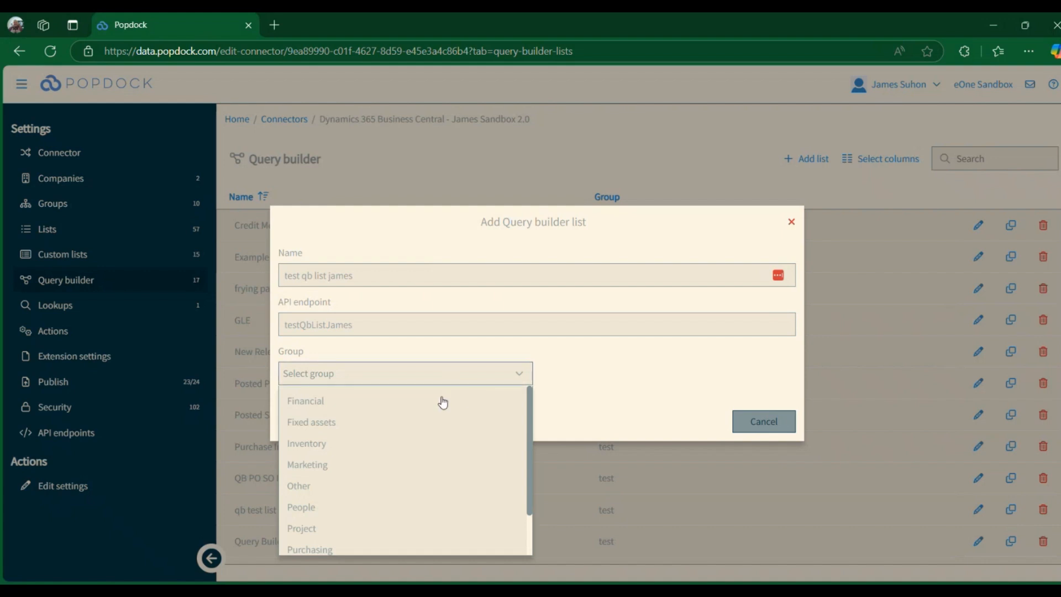
{"action": "left_click", "coordinate": [360, 400]}
{"action": "left_click", "coordinate": [692, 421]}
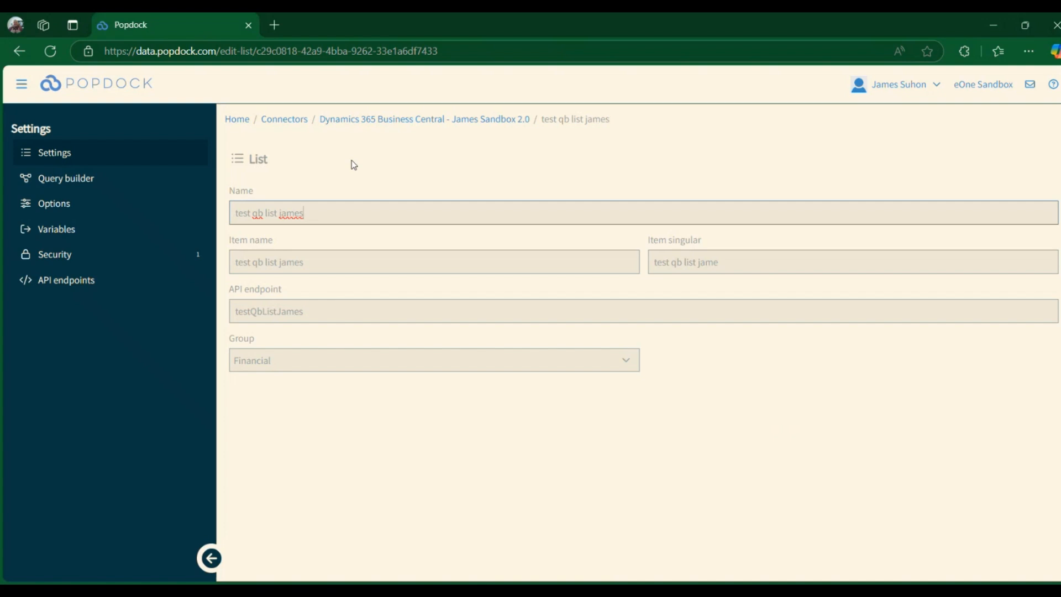
- Add the AAD Application table to the new list's query
{"action": "left_click", "coordinate": [125, 187]}
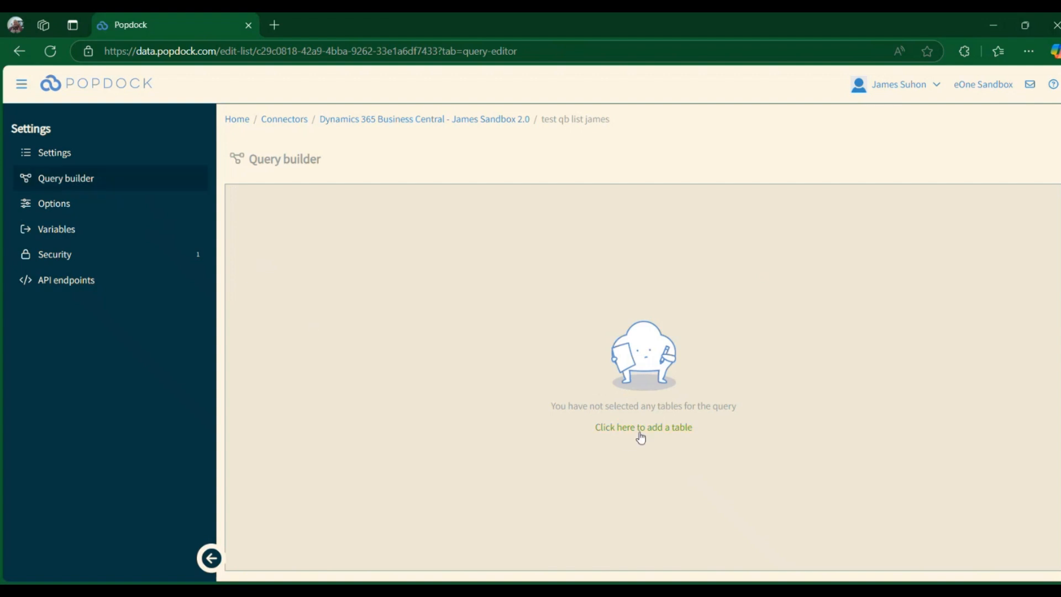
{"action": "left_click", "coordinate": [637, 430]}
{"action": "left_click", "coordinate": [421, 330]}
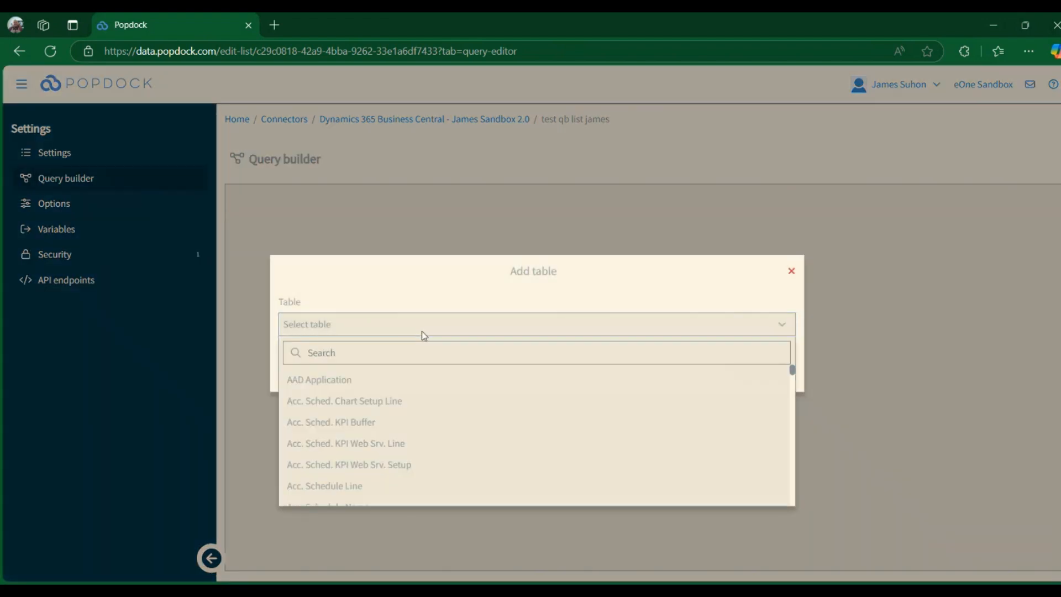
{"action": "left_click", "coordinate": [377, 390]}
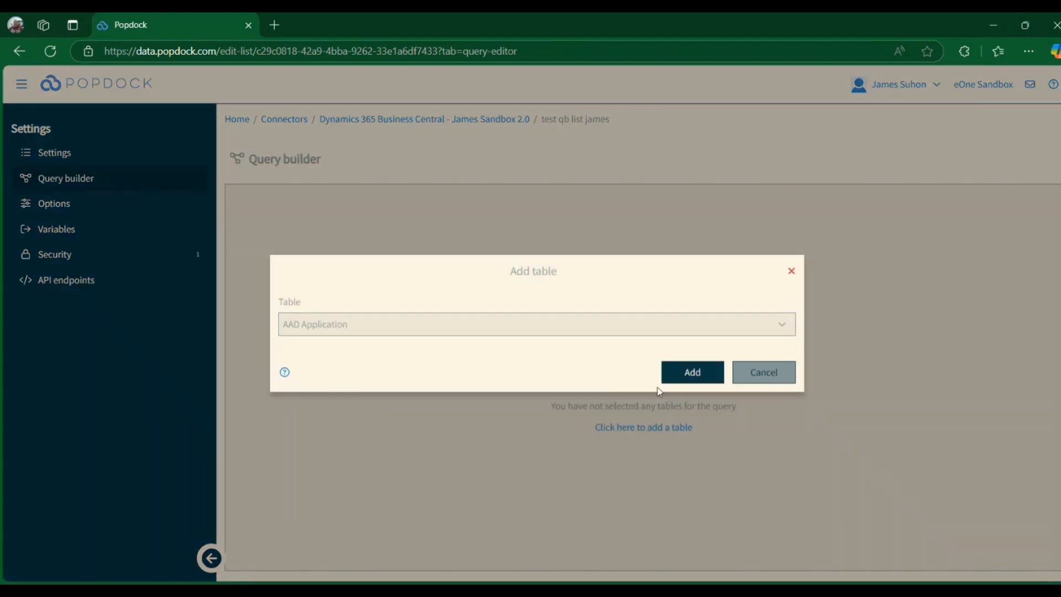
{"action": "left_click", "coordinate": [691, 372]}
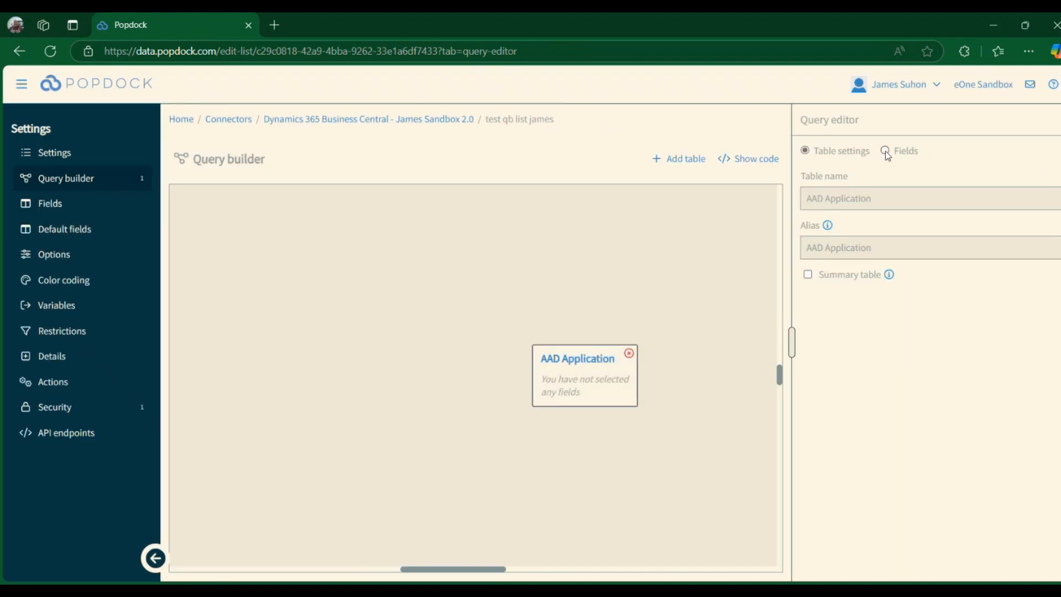
- Include the App Name, App ID and Client Id fields of the AAD Application table in the query
{"action": "left_click", "coordinate": [827, 225]}
{"action": "left_click", "coordinate": [817, 483]}
{"action": "left_click", "coordinate": [885, 150]}
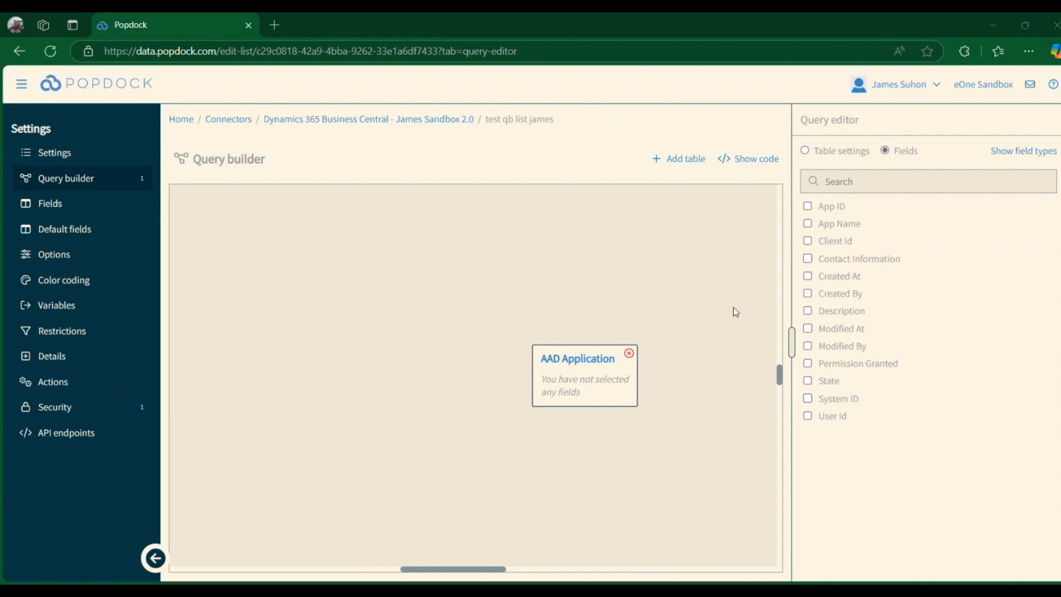
{"action": "left_click", "coordinate": [809, 222]}
{"action": "left_click", "coordinate": [807, 207]}
{"action": "left_click", "coordinate": [808, 241]}
- Examine the field settings and restrictions of the App Name field
{"action": "left_click", "coordinate": [587, 374]}
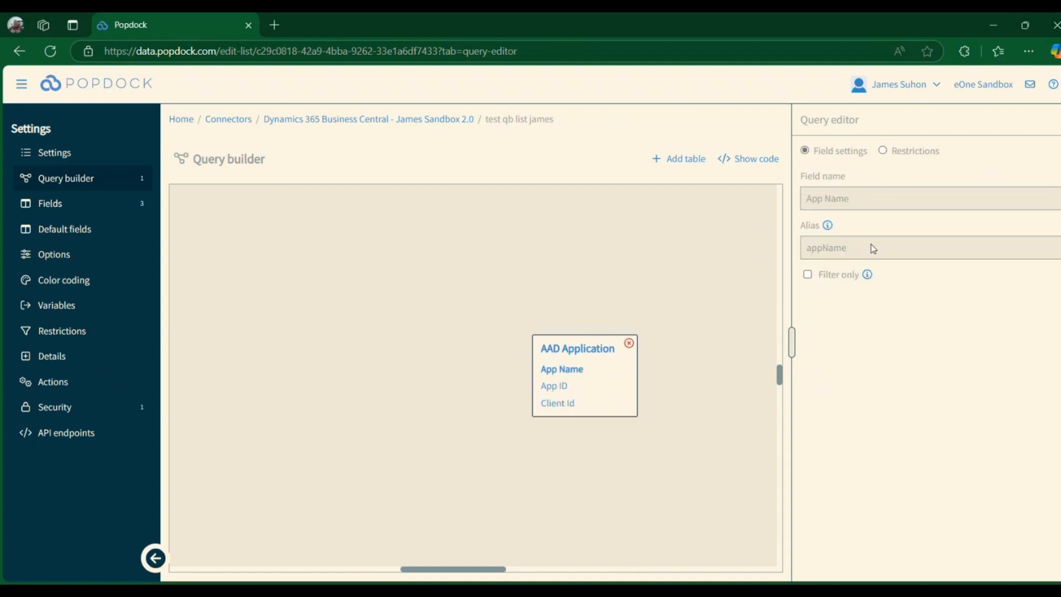
{"action": "left_click", "coordinate": [883, 151]}
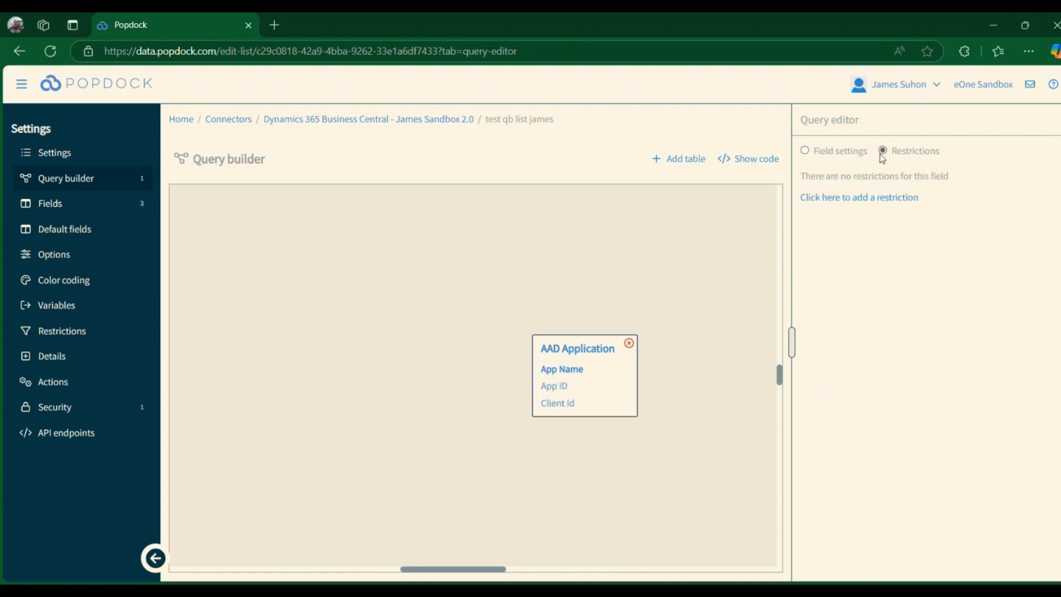
{"action": "left_click", "coordinate": [806, 151]}
- View the AAD Application table's fields grouped by field type and search them for "sta"
{"action": "left_click", "coordinate": [586, 354]}
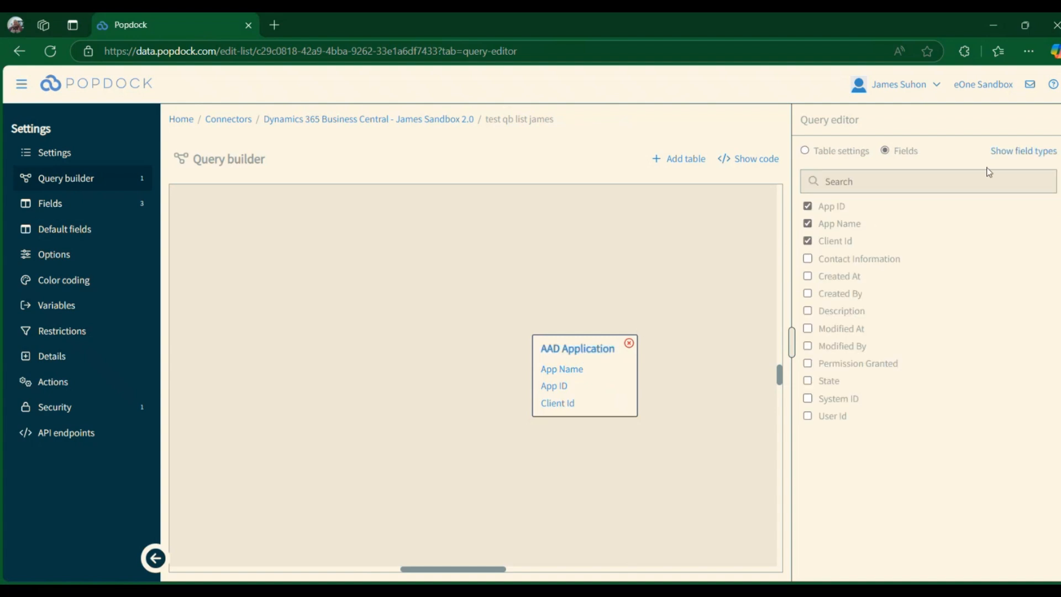
{"action": "left_click", "coordinate": [1009, 153]}
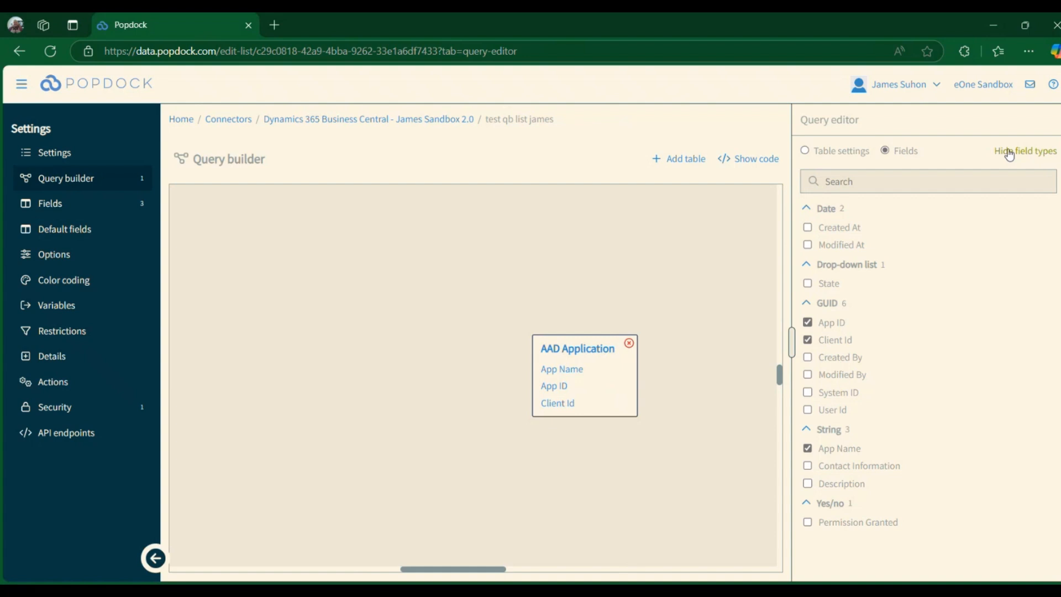
{"action": "left_click", "coordinate": [1010, 153]}
{"action": "left_click", "coordinate": [960, 179]}
{"action": "type", "text": "sta"}
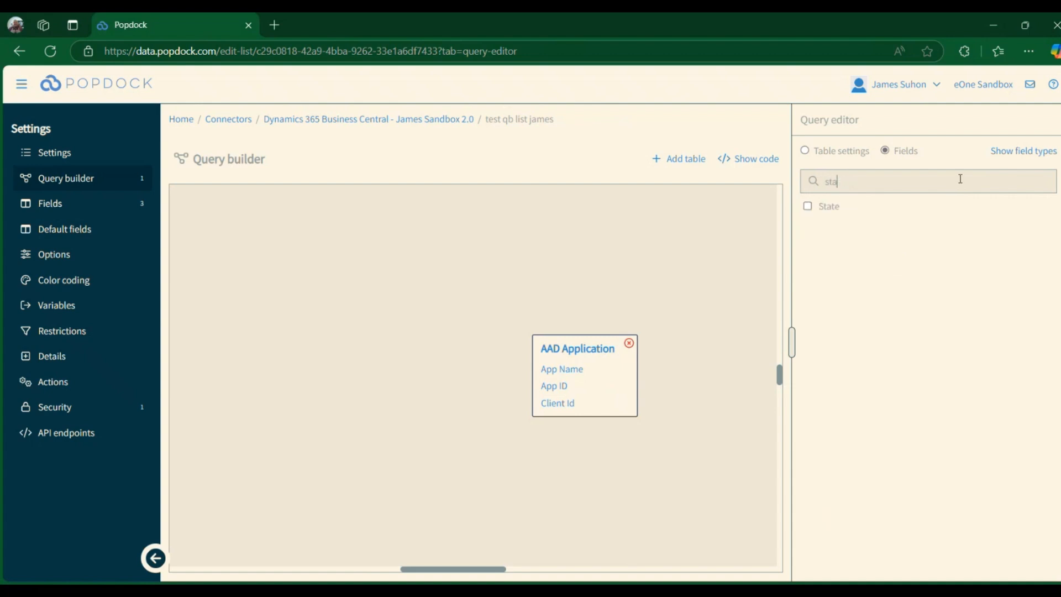
{"action": "key", "text": "BackSpace"}
{"action": "key", "text": "BackSpace"}
{"action": "key", "text": "BackSpace"}
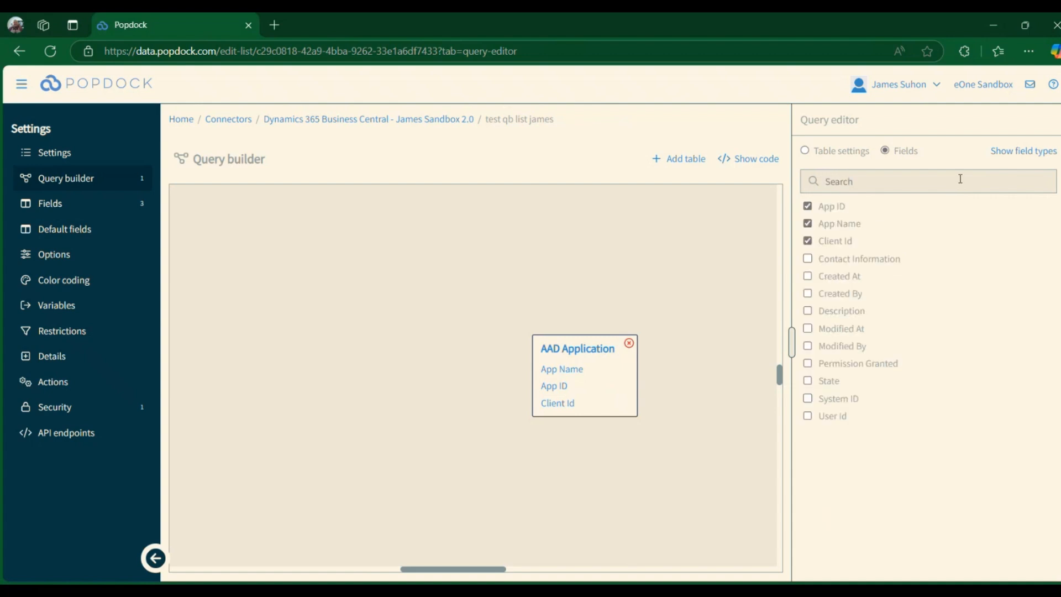
{"action": "left_click", "coordinate": [807, 153]}
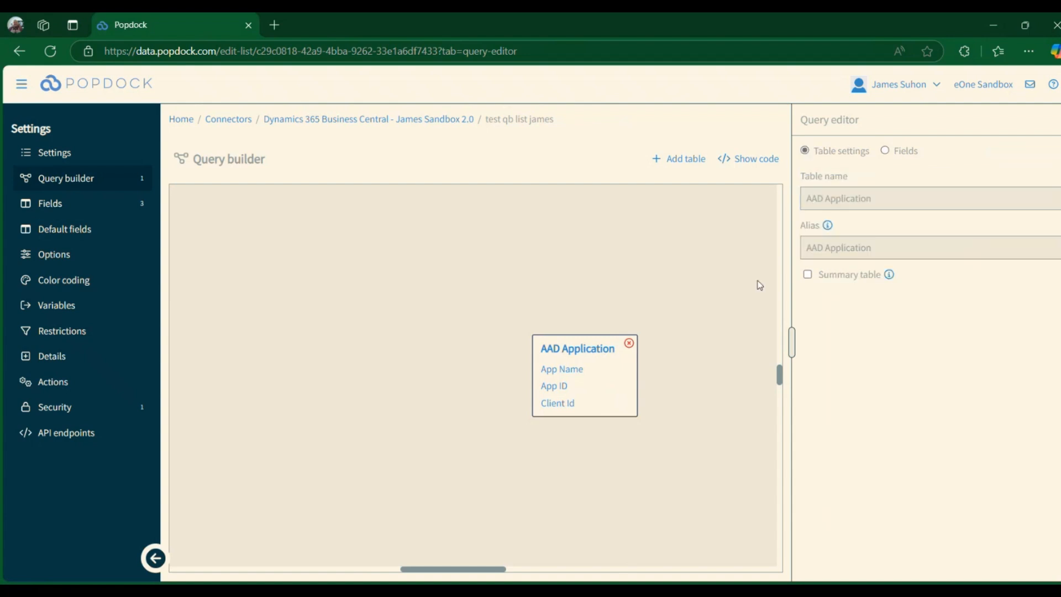
- Examine the new list's fields, default fields, options, color coding, variables, restrictions, details, actions and API endpoints
{"action": "left_click", "coordinate": [122, 203]}
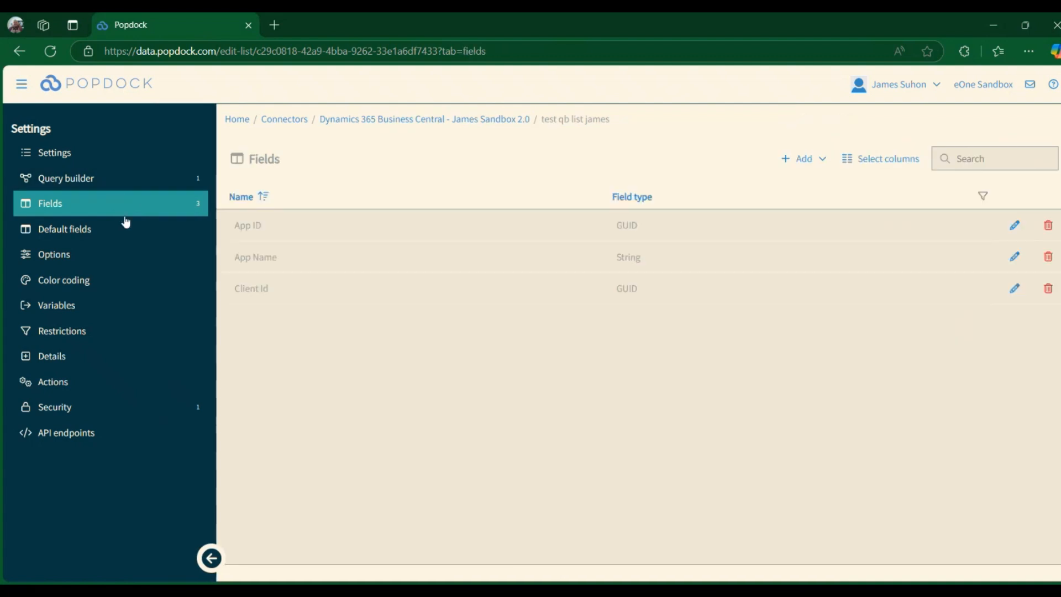
{"action": "left_click", "coordinate": [123, 227]}
{"action": "left_click", "coordinate": [125, 213]}
{"action": "left_click", "coordinate": [118, 229]}
{"action": "left_click", "coordinate": [130, 213]}
{"action": "left_click", "coordinate": [123, 230]}
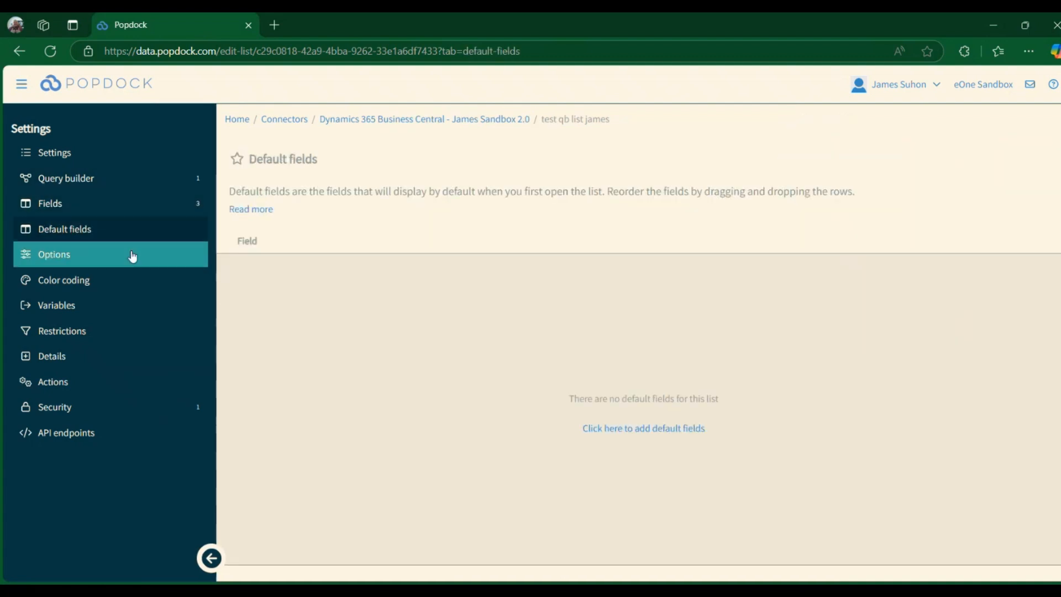
{"action": "left_click", "coordinate": [133, 255]}
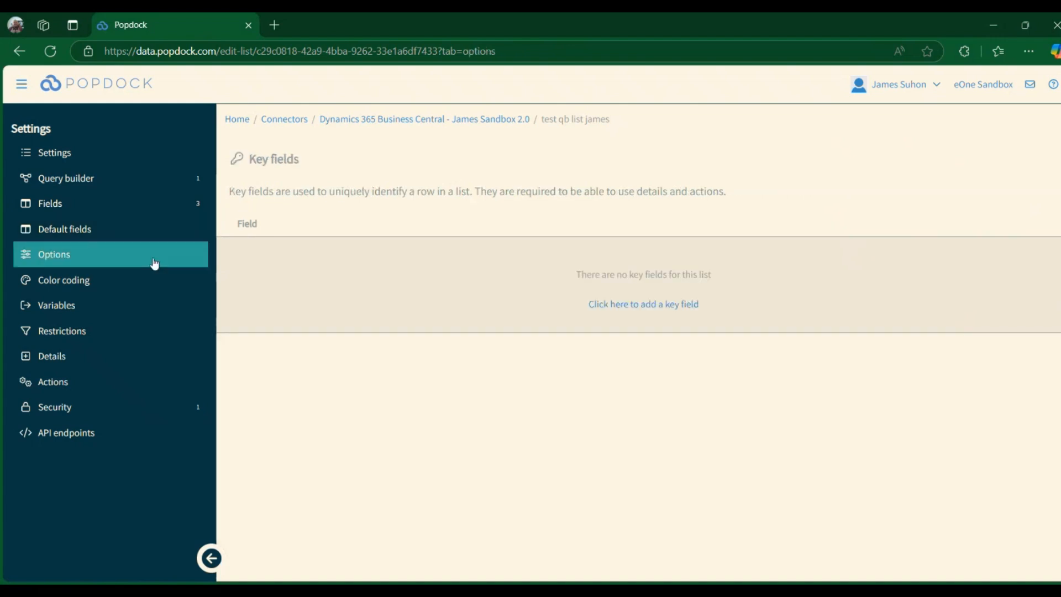
{"action": "left_click", "coordinate": [102, 284]}
{"action": "left_click", "coordinate": [99, 306]}
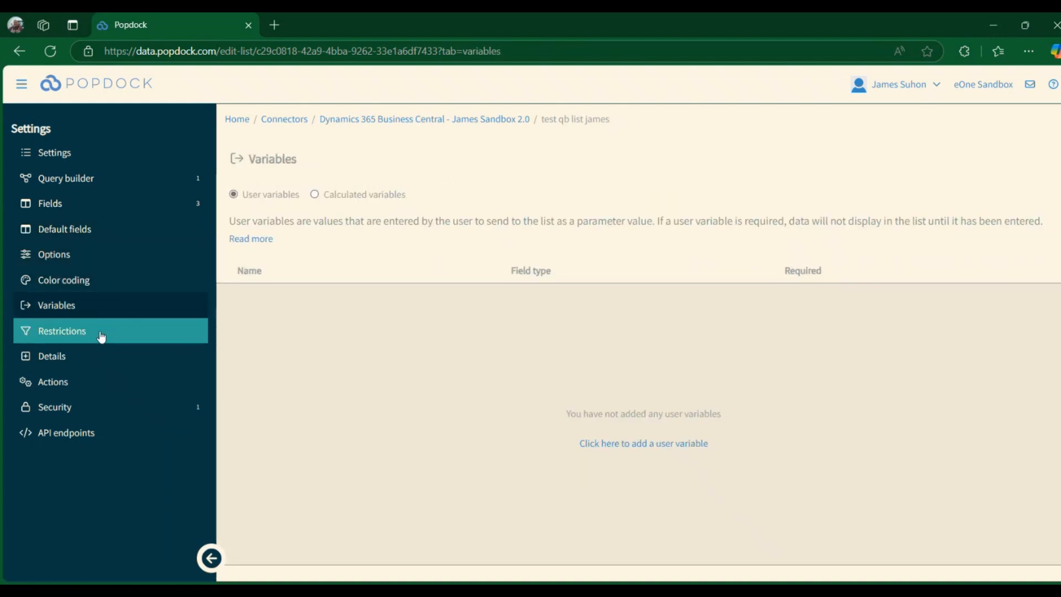
{"action": "left_click", "coordinate": [99, 331]}
{"action": "left_click", "coordinate": [100, 357]}
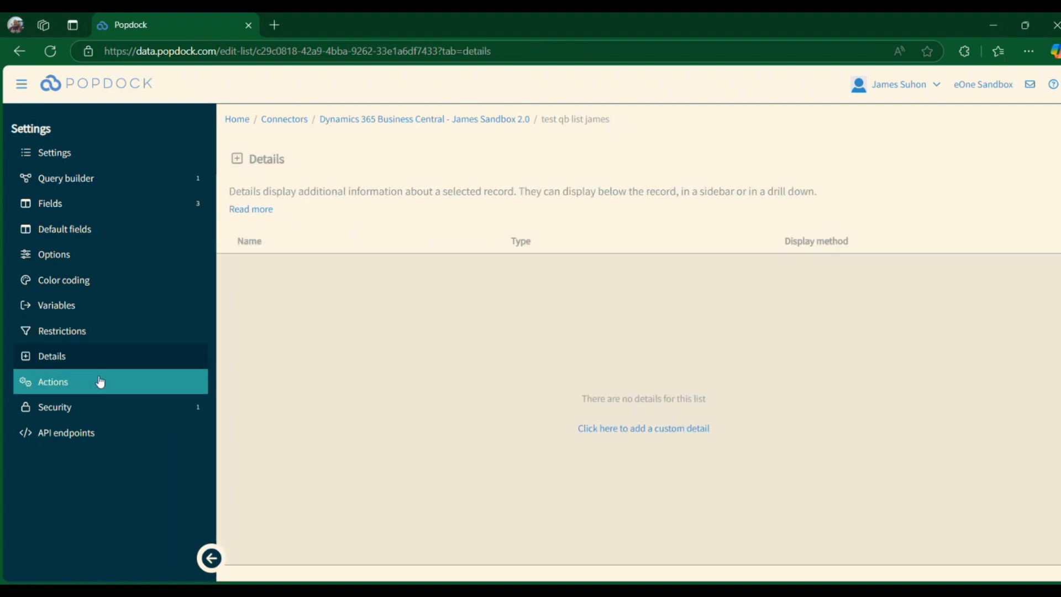
{"action": "left_click", "coordinate": [100, 380]}
{"action": "left_click", "coordinate": [109, 432]}
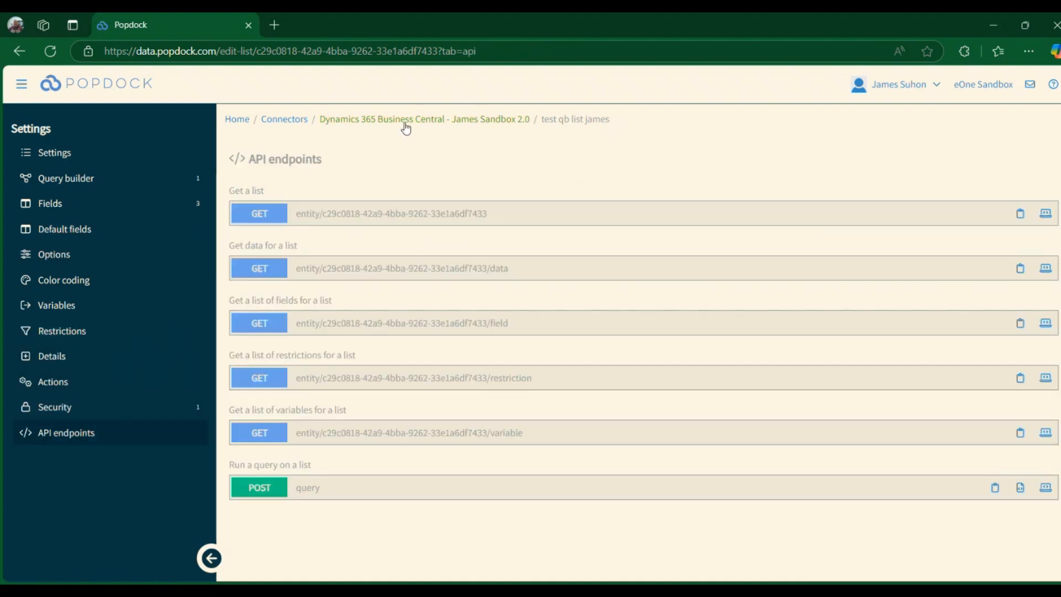
- Return to the Sandbox 2.0 connector and examine its extension settings and the resources it can publish
{"action": "left_click", "coordinate": [425, 121]}
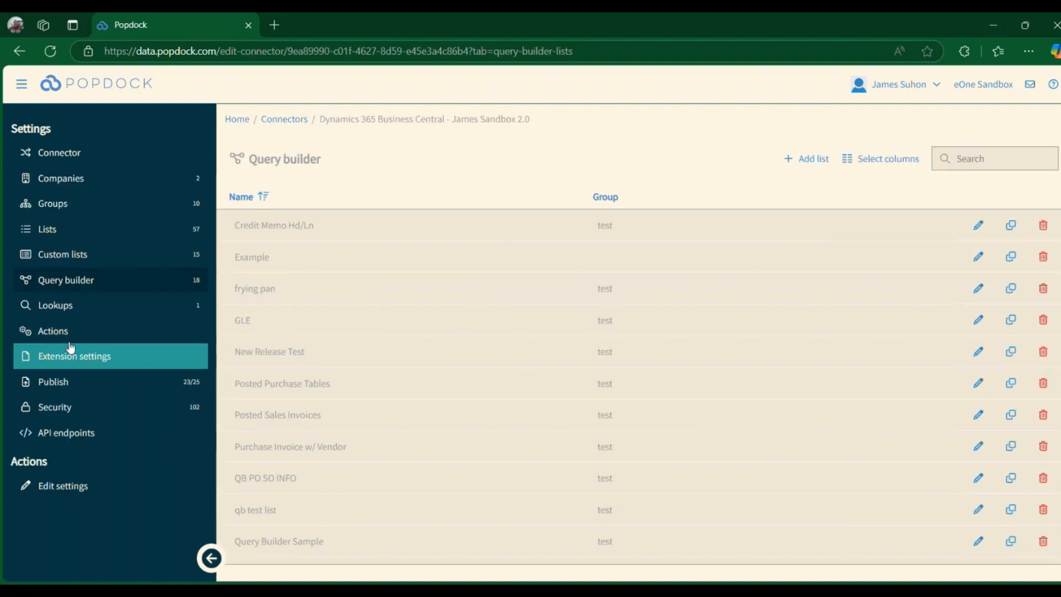
{"action": "left_click", "coordinate": [126, 360]}
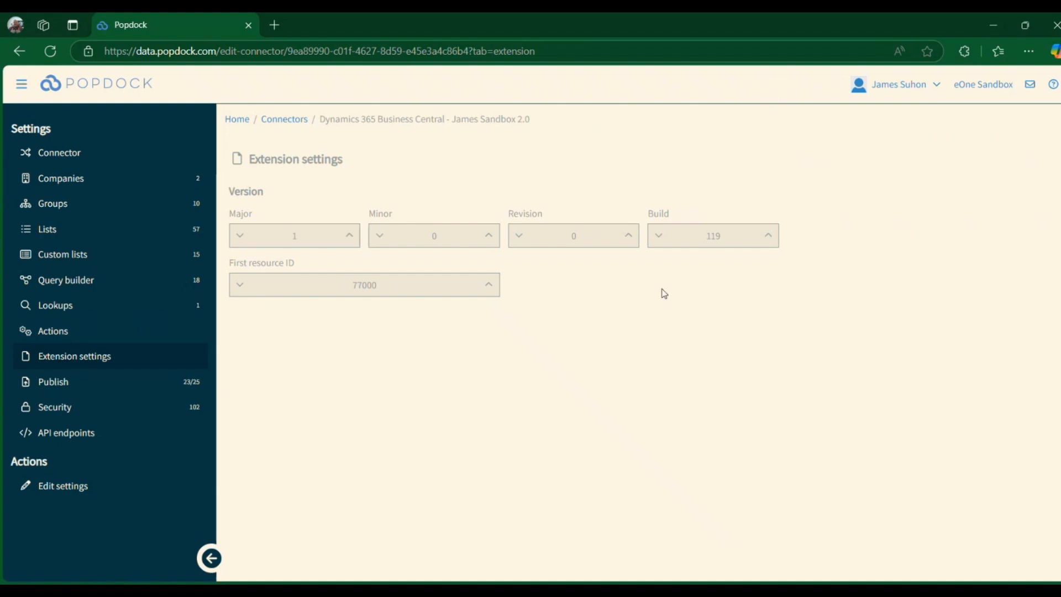
{"action": "left_click", "coordinate": [67, 381]}
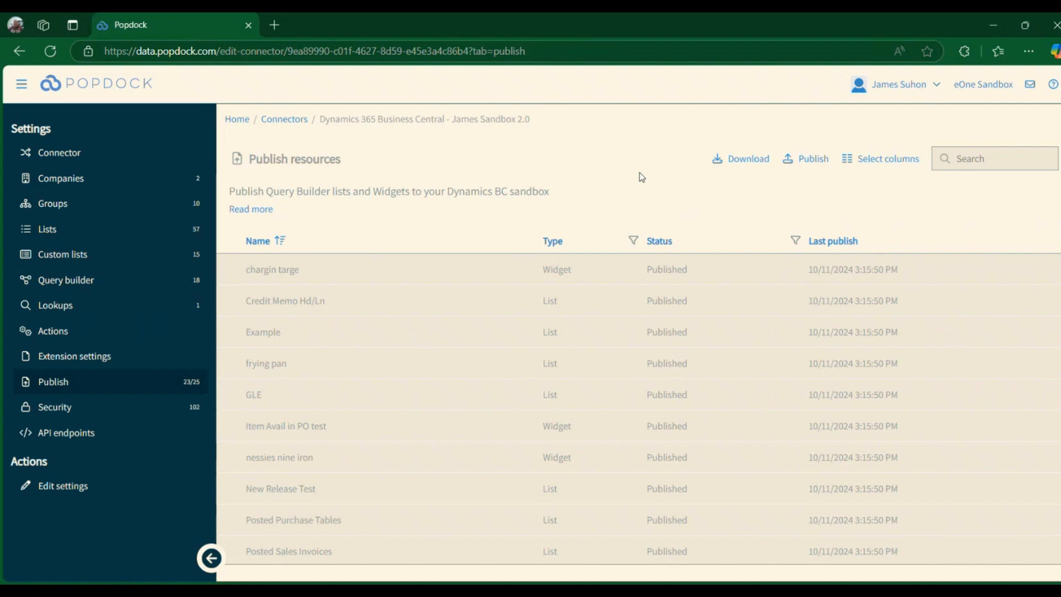
- Open the publish selection and review the lists and widgets offered for publishing
{"action": "left_click", "coordinate": [807, 158]}
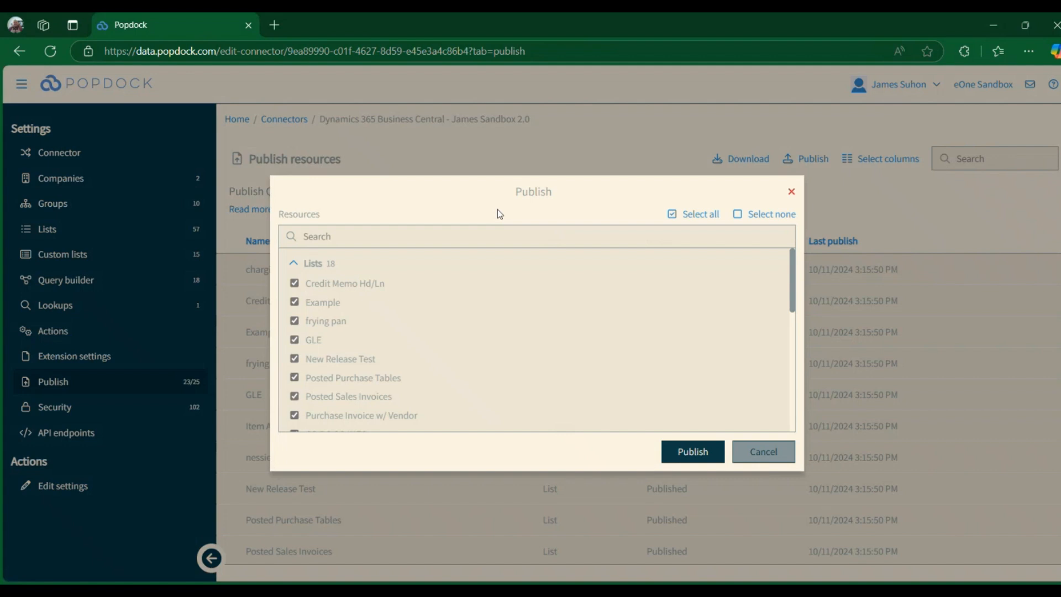
{"action": "scroll", "coordinate": [442, 332], "scroll_direction": "down", "scroll_amount": 10}
{"action": "scroll", "coordinate": [419, 397], "scroll_direction": "up", "scroll_amount": 10}
{"action": "scroll", "coordinate": [326, 267], "scroll_direction": "down", "scroll_amount": 10}
{"action": "scroll", "coordinate": [493, 393], "scroll_direction": "up", "scroll_amount": 5}
{"action": "scroll", "coordinate": [467, 343], "scroll_direction": "up", "scroll_amount": 2}
- Select all available lists and widgets and publish them to the Business Central sandbox
{"action": "left_click", "coordinate": [295, 283]}
{"action": "left_click", "coordinate": [295, 302]}
{"action": "left_click", "coordinate": [294, 321]}
{"action": "left_click", "coordinate": [684, 214]}
{"action": "scroll", "coordinate": [566, 423], "scroll_direction": "down", "scroll_amount": 3}
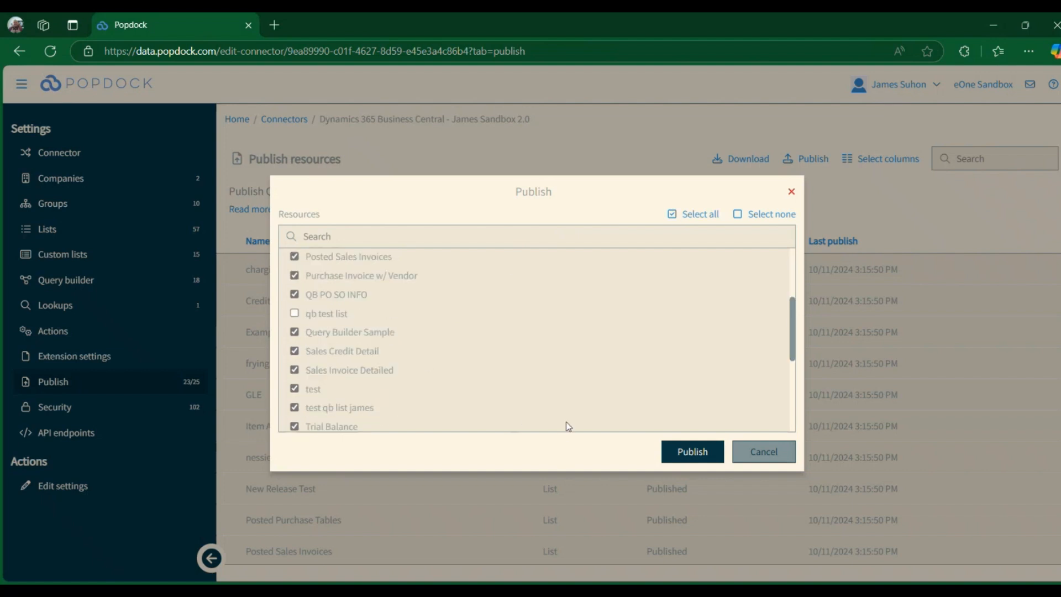
{"action": "left_click", "coordinate": [683, 449]}
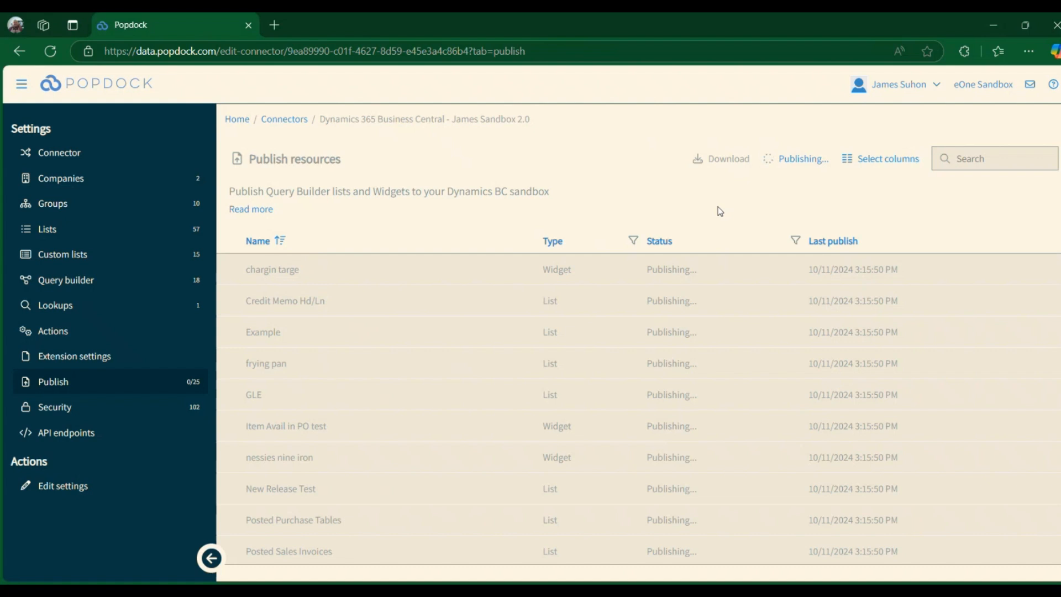
{"action": "scroll", "coordinate": [923, 374], "scroll_direction": "down", "scroll_amount": 8}
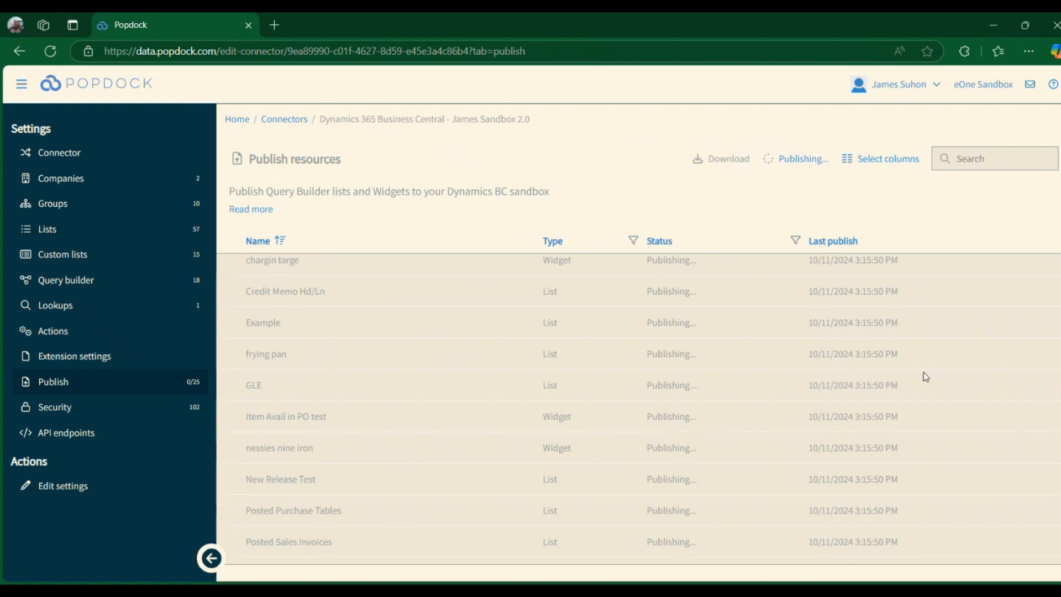
{"action": "scroll", "coordinate": [887, 476], "scroll_direction": "up", "scroll_amount": 8}
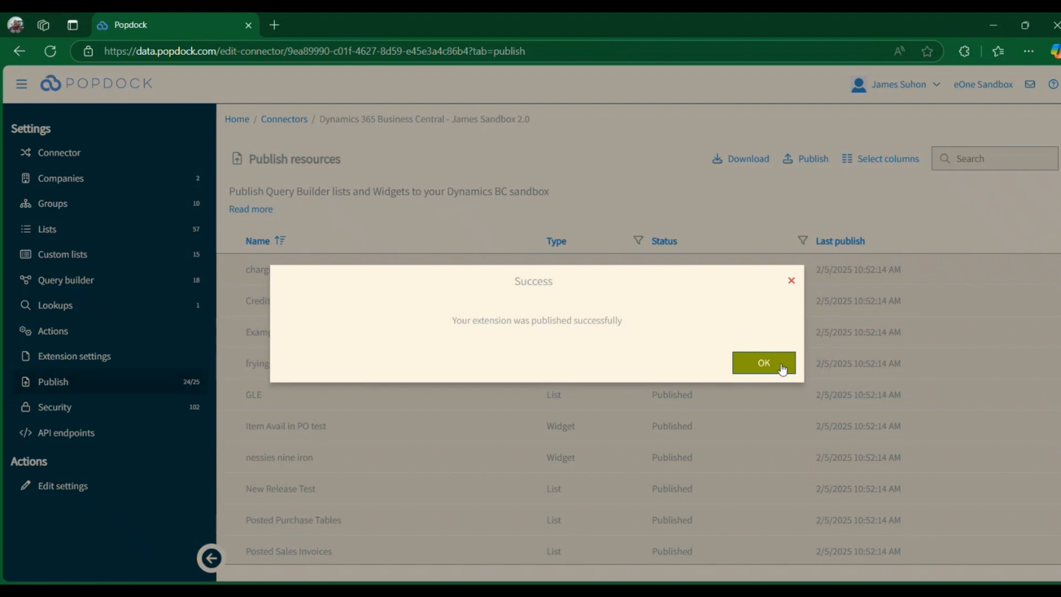
{"action": "left_click", "coordinate": [764, 363]}
- Review the status and last publish date of the lists and widgets in the publish resources
{"action": "scroll", "coordinate": [876, 448], "scroll_direction": "down", "scroll_amount": 8}
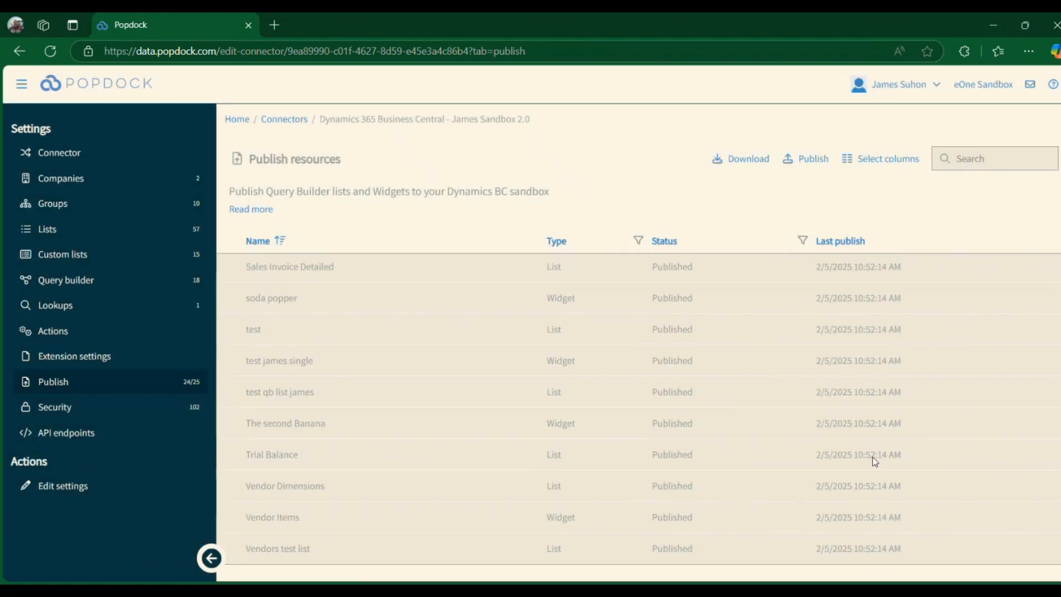
{"action": "scroll", "coordinate": [874, 466], "scroll_direction": "up", "scroll_amount": 5}
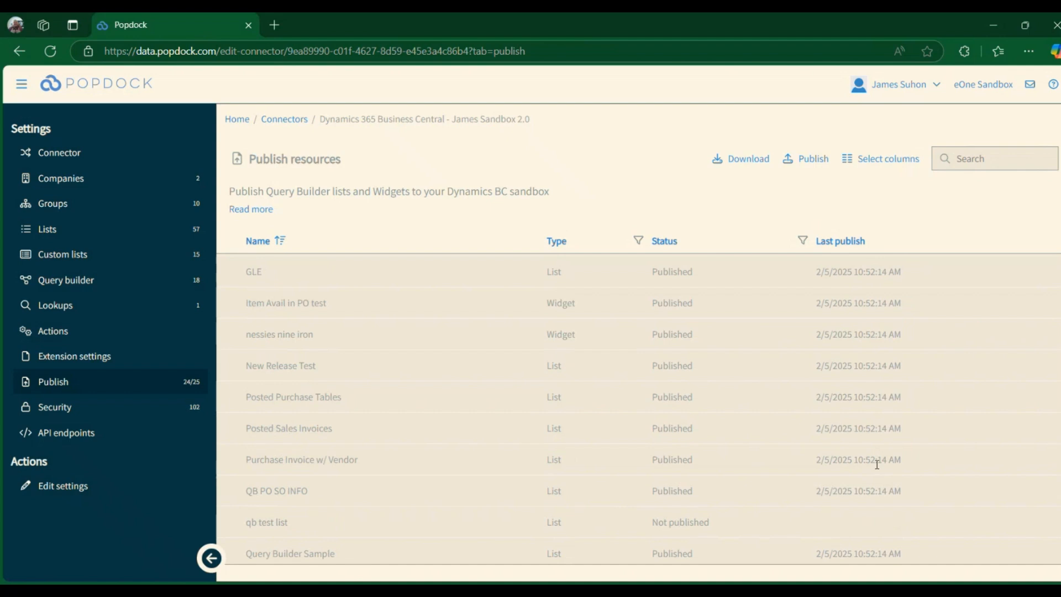
{"action": "scroll", "coordinate": [878, 465], "scroll_direction": "down", "scroll_amount": 3}
{"action": "scroll", "coordinate": [610, 380], "scroll_direction": "down", "scroll_amount": 5}
{"action": "scroll", "coordinate": [609, 380], "scroll_direction": "up", "scroll_amount": 3}
{"action": "scroll", "coordinate": [672, 371], "scroll_direction": "up", "scroll_amount": 2}
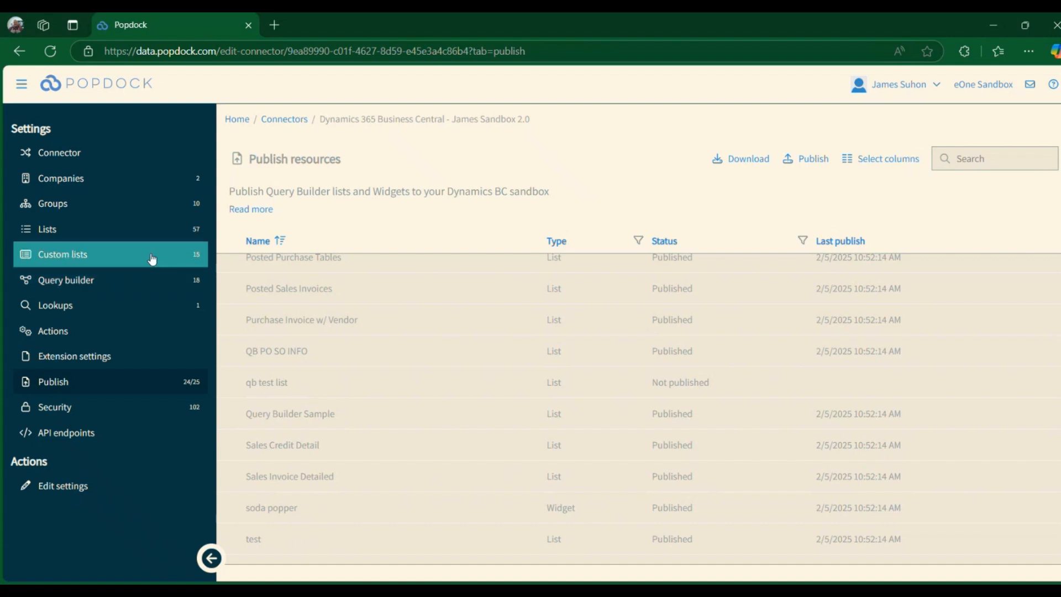
- Open the query builder list "qb test list" and inspect its query for selected tables
{"action": "left_click", "coordinate": [144, 276]}
{"action": "scroll", "coordinate": [395, 350], "scroll_direction": "down", "scroll_amount": 5}
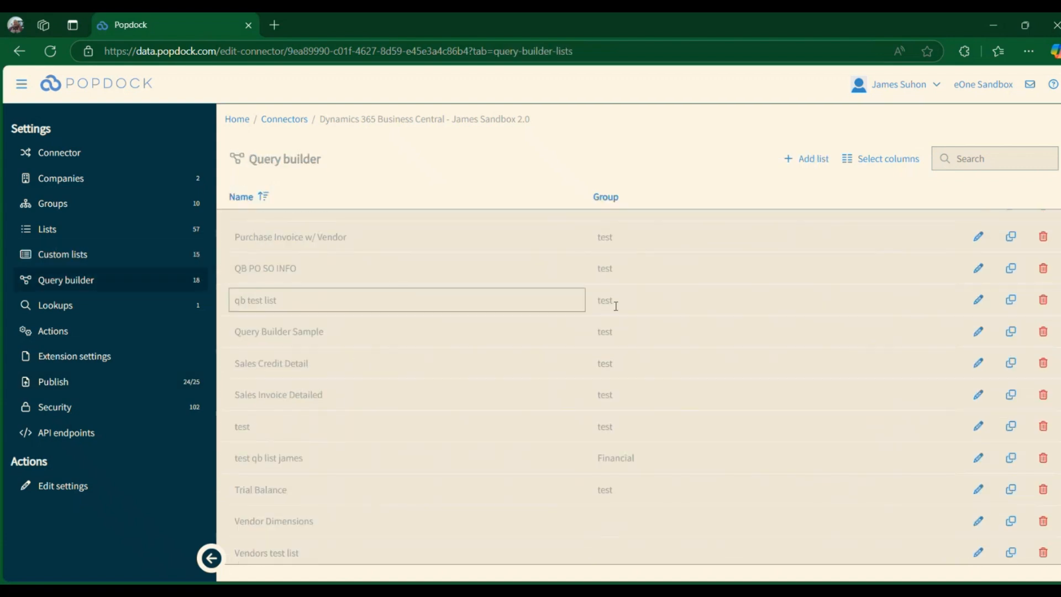
{"action": "left_click", "coordinate": [979, 300]}
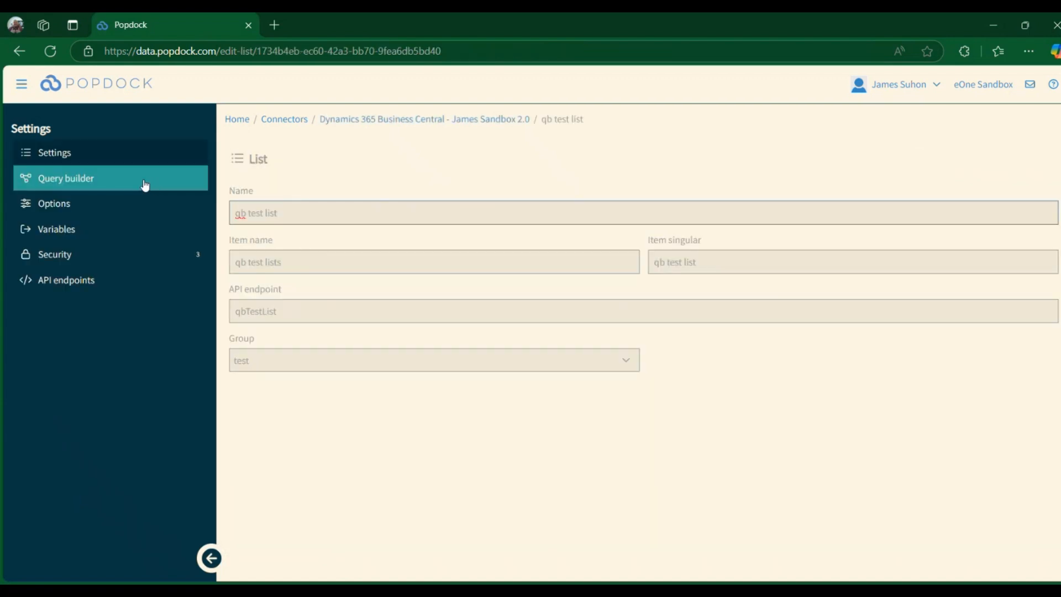
{"action": "left_click", "coordinate": [143, 184]}
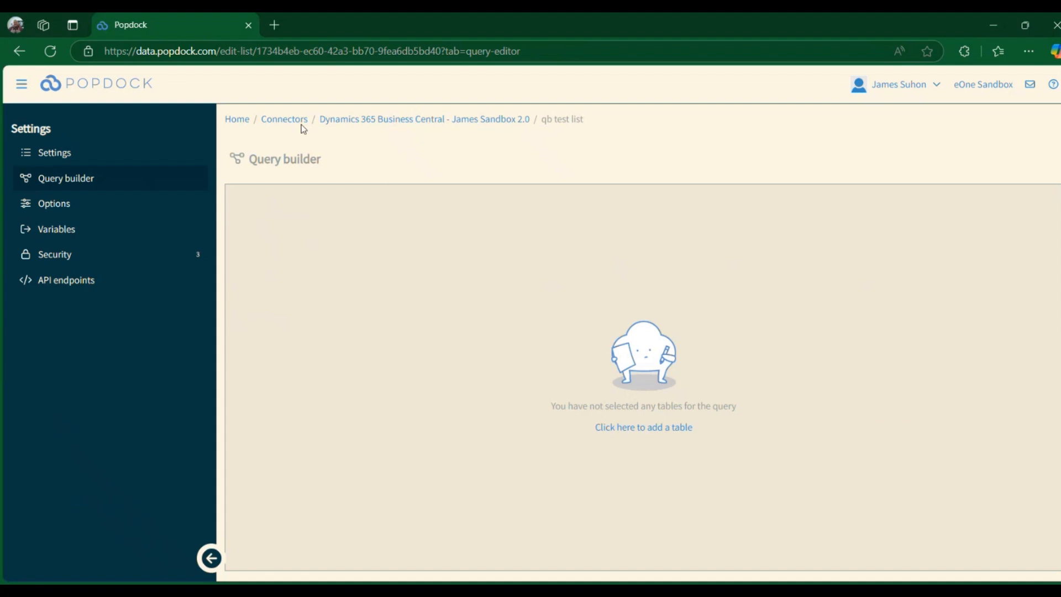
- Open the publish settings of the Dynamics 365 Business Central Prod 2.0 connector
{"action": "left_click", "coordinate": [284, 121]}
{"action": "scroll", "coordinate": [518, 317], "scroll_direction": "down", "scroll_amount": 10}
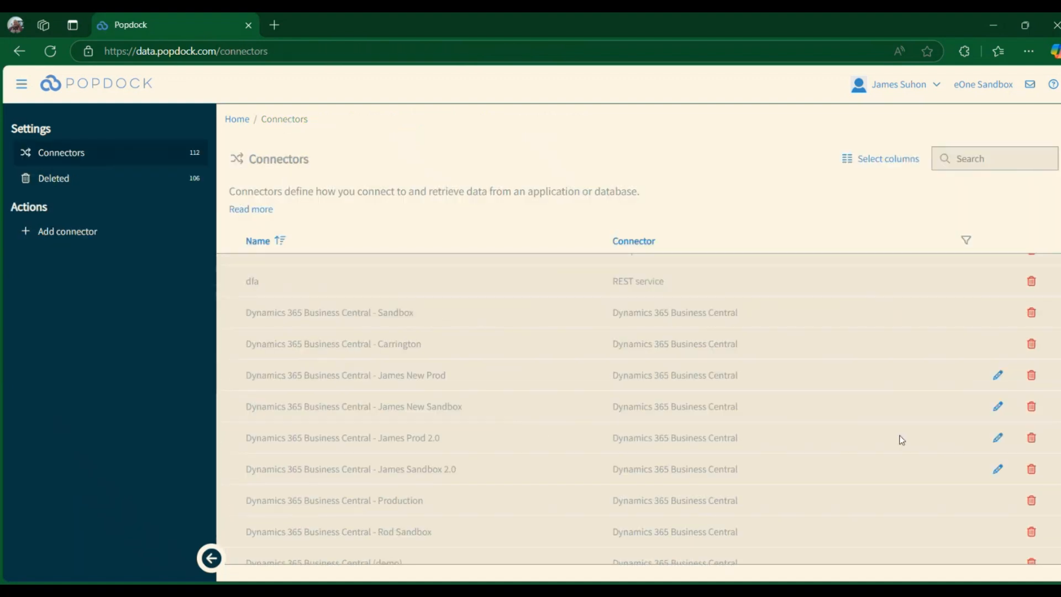
{"action": "left_click", "coordinate": [996, 438]}
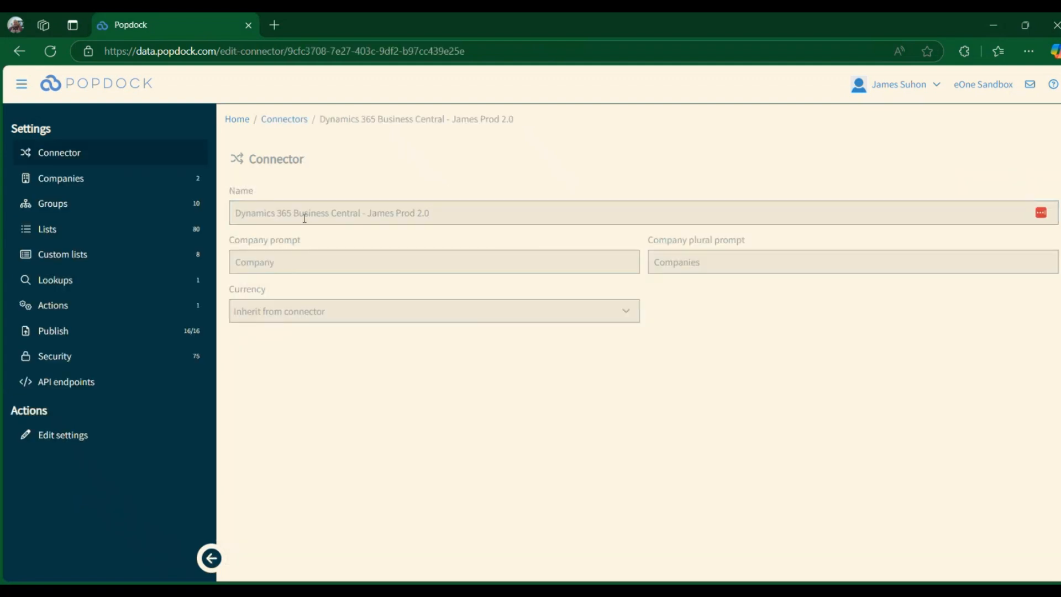
{"action": "left_click", "coordinate": [123, 334]}
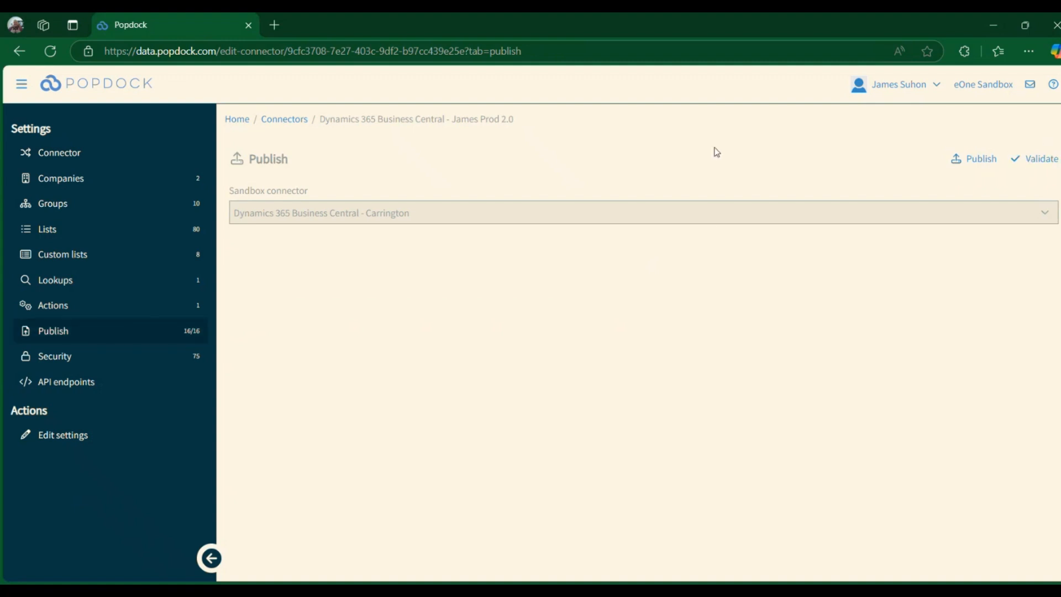
- Set the production connector's sandbox connector to the Business Central Sandbox 2.0 connector and validate the publish
{"action": "left_click", "coordinate": [462, 216]}
{"action": "scroll", "coordinate": [431, 309], "scroll_direction": "down", "scroll_amount": 2}
{"action": "left_click", "coordinate": [431, 380]}
{"action": "left_click", "coordinate": [1025, 160]}
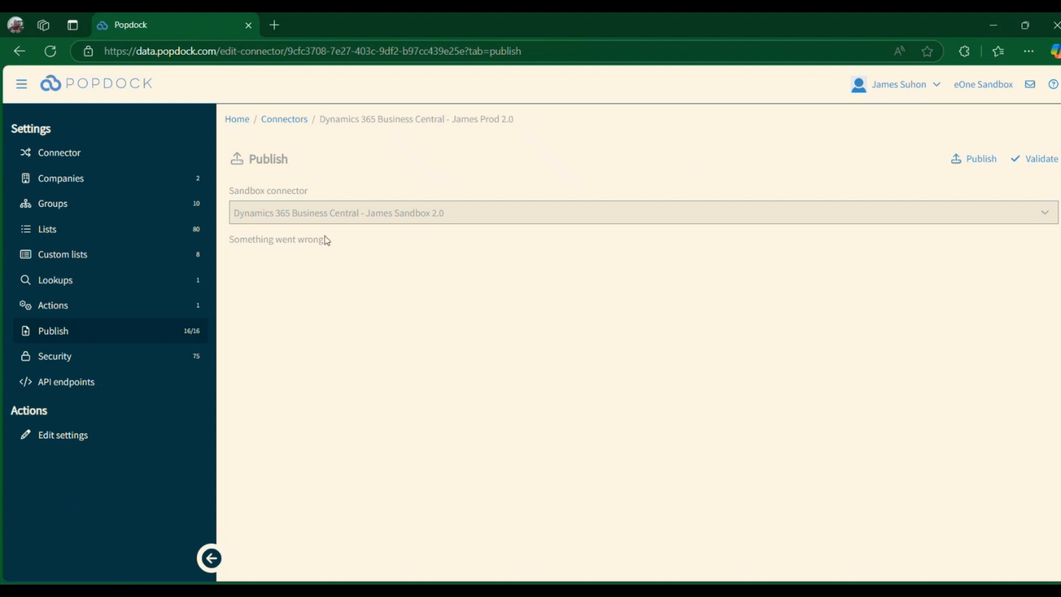
{"action": "left_click_drag", "start_coordinate": [326, 240], "coordinate": [231, 240]}
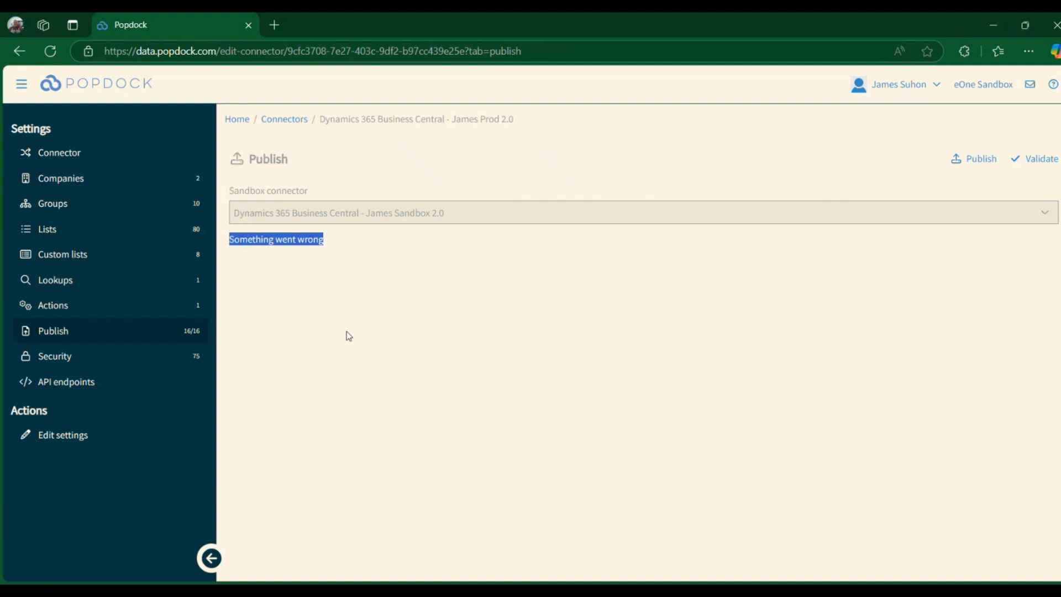
{"action": "left_click", "coordinate": [509, 161]}
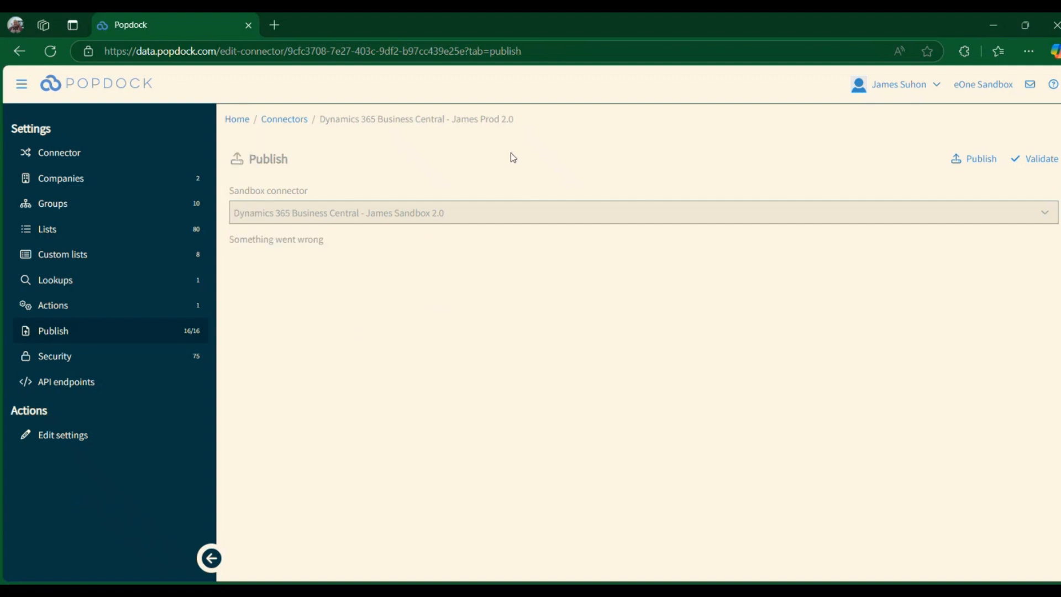